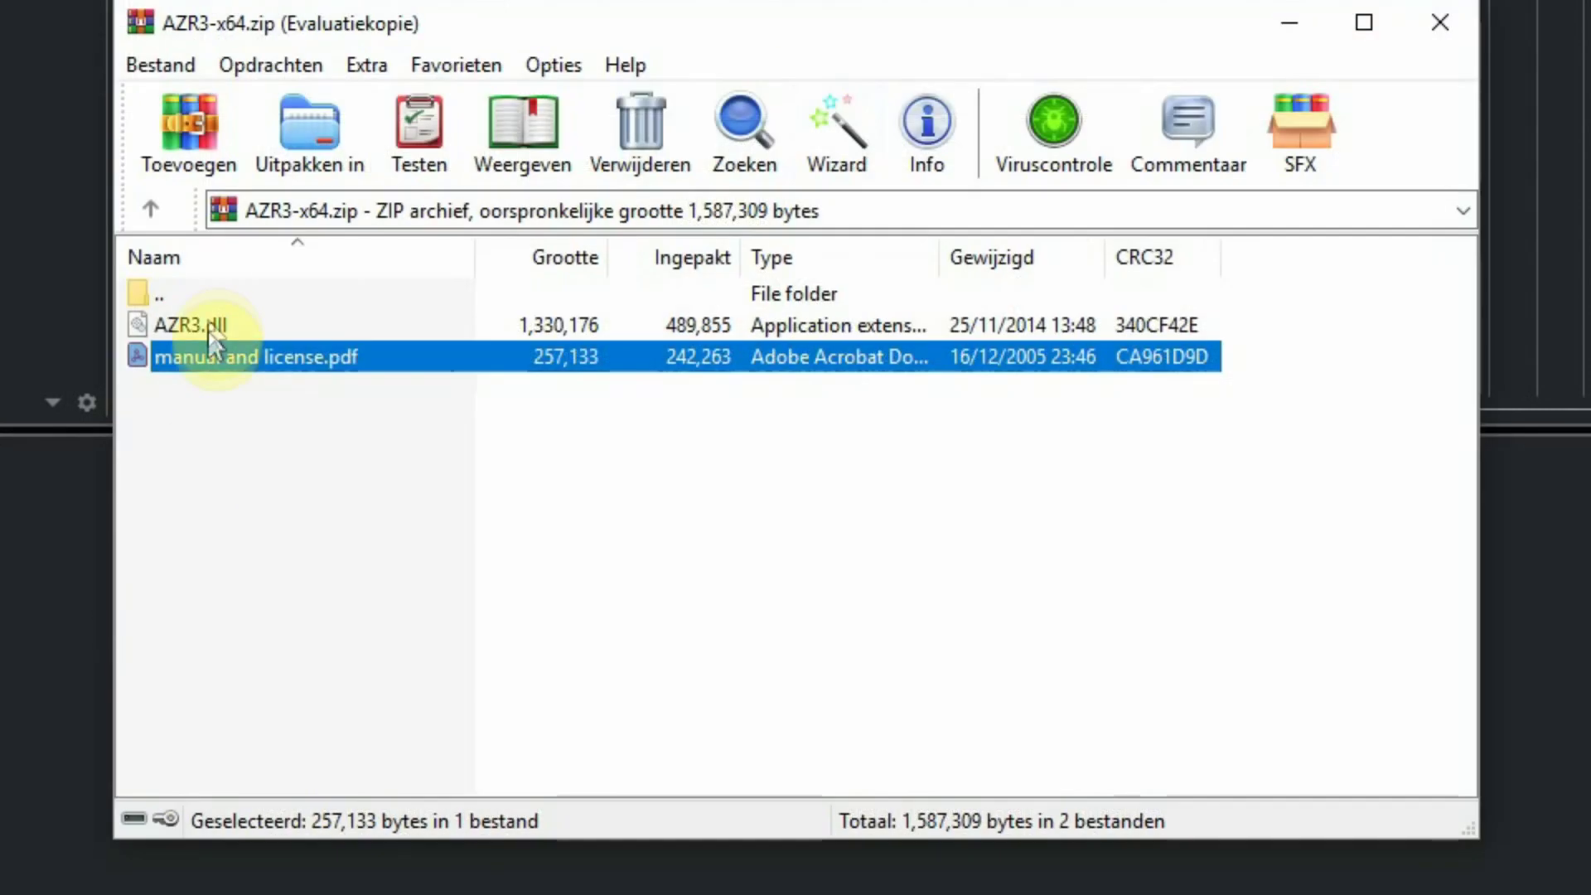
Point out the AZR3.dll plug-in and its manual/license PDF, then view the FL Studio VSTi details
{"action": "left_click", "coordinate": [203, 325]}
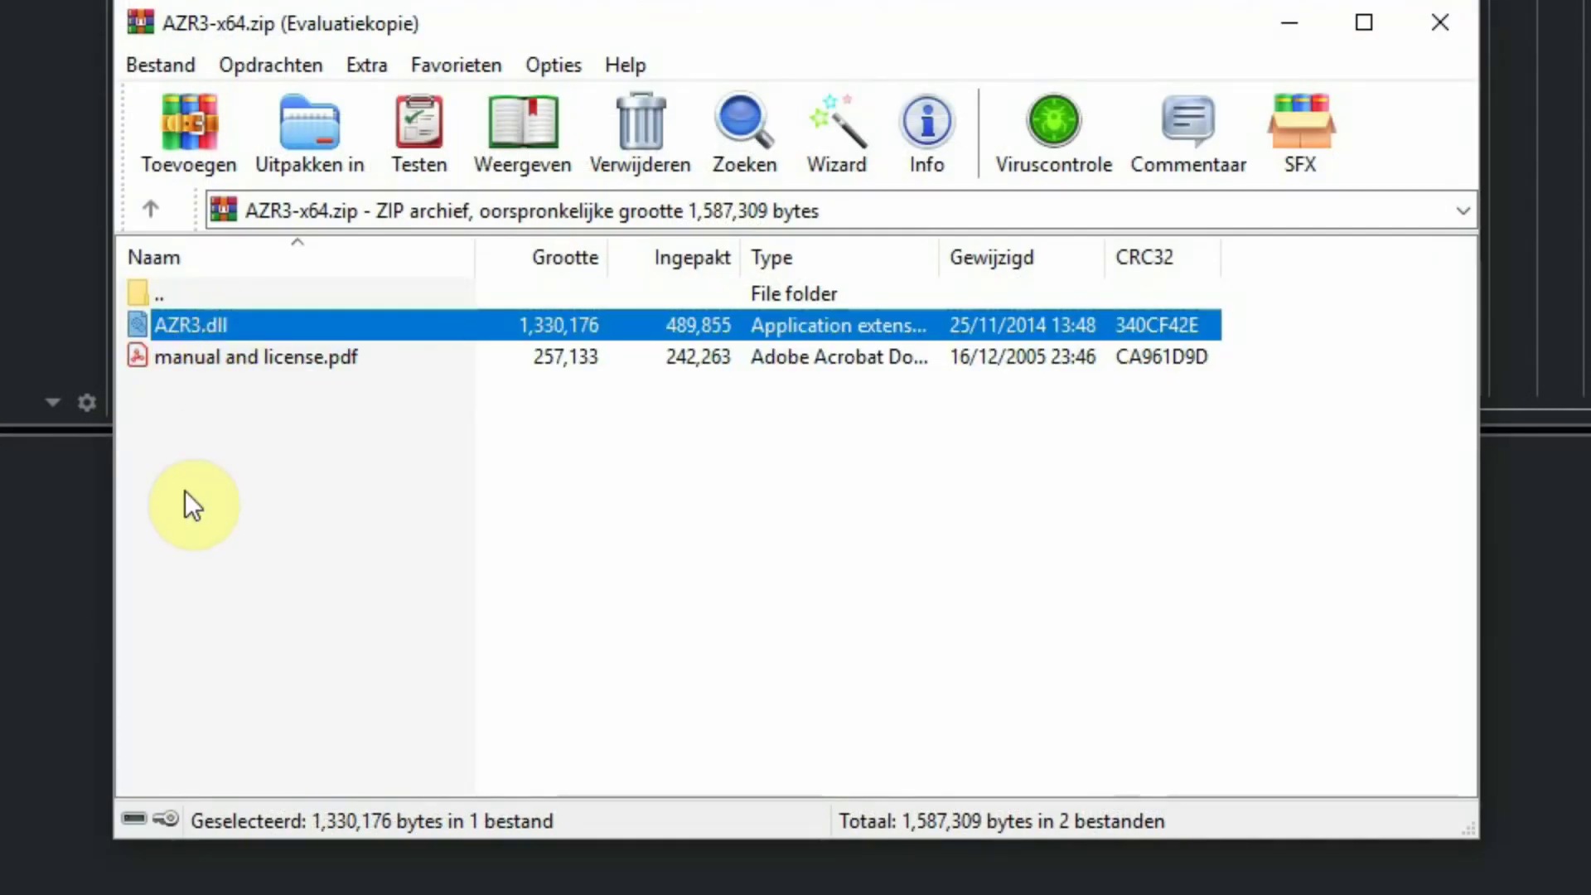
{"action": "left_click", "coordinate": [267, 363]}
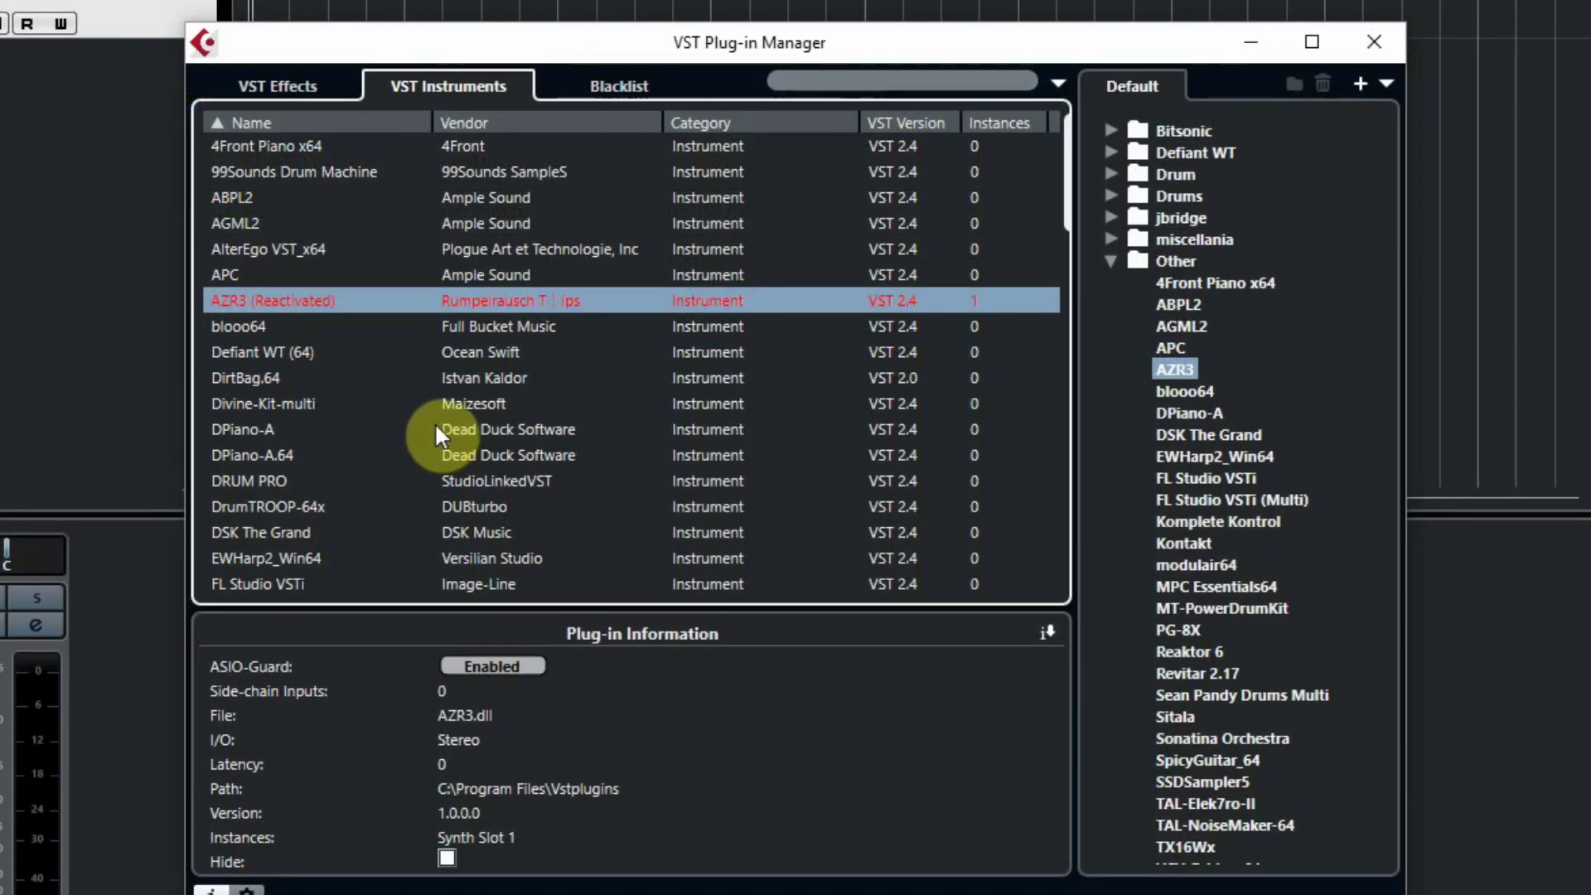
{"action": "left_click", "coordinate": [284, 582]}
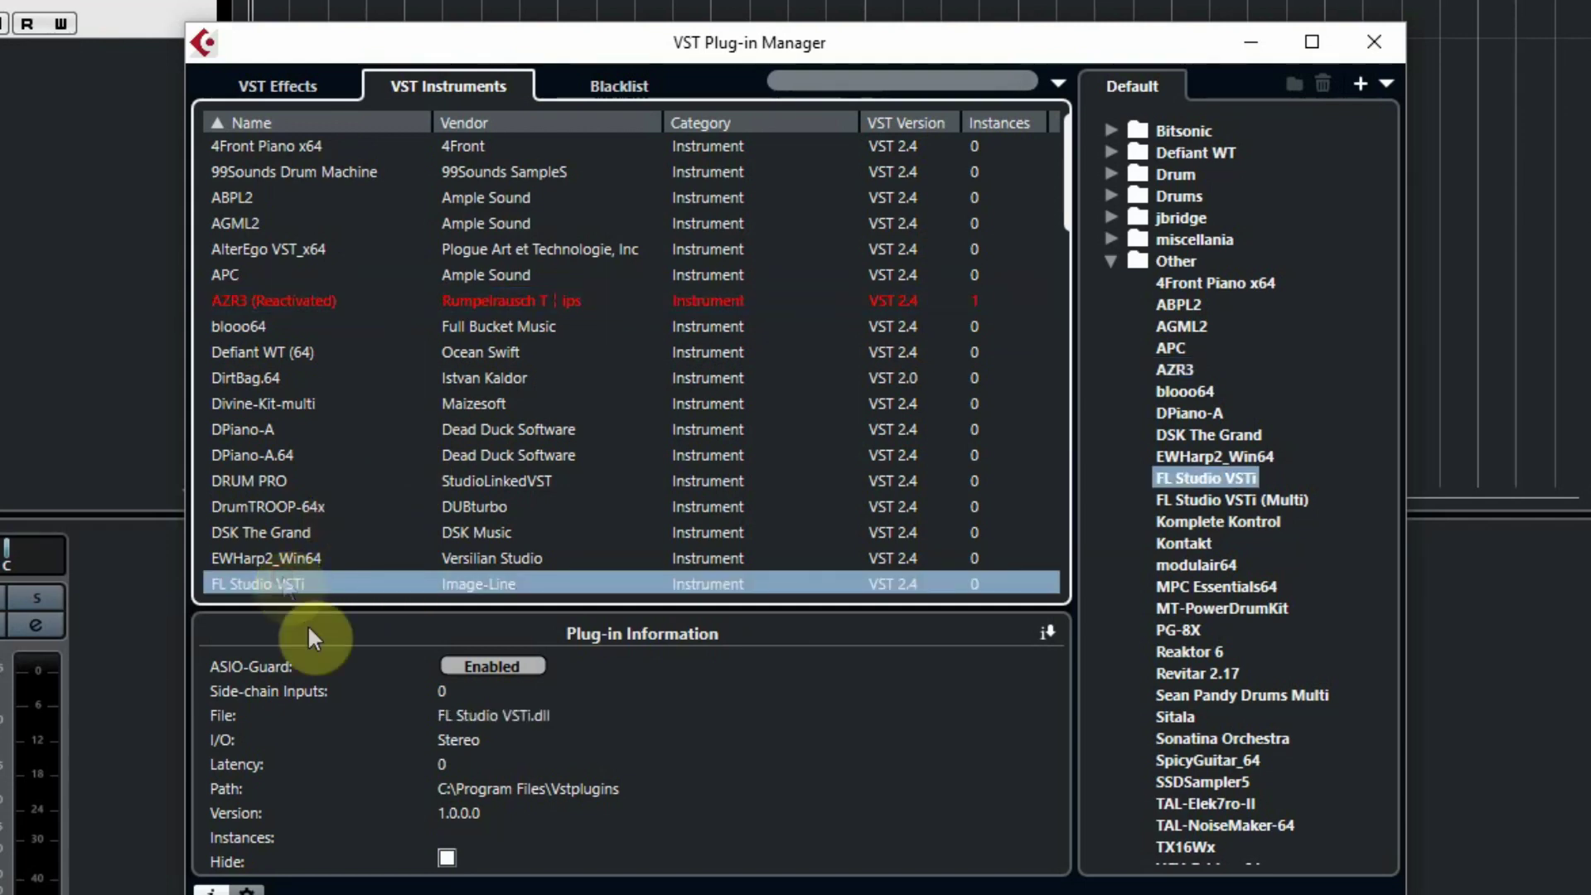
Show how the blacklisted REX Shared Library is reactivated, then confirm AZR3 appears among VST Instruments
{"action": "left_click", "coordinate": [621, 86]}
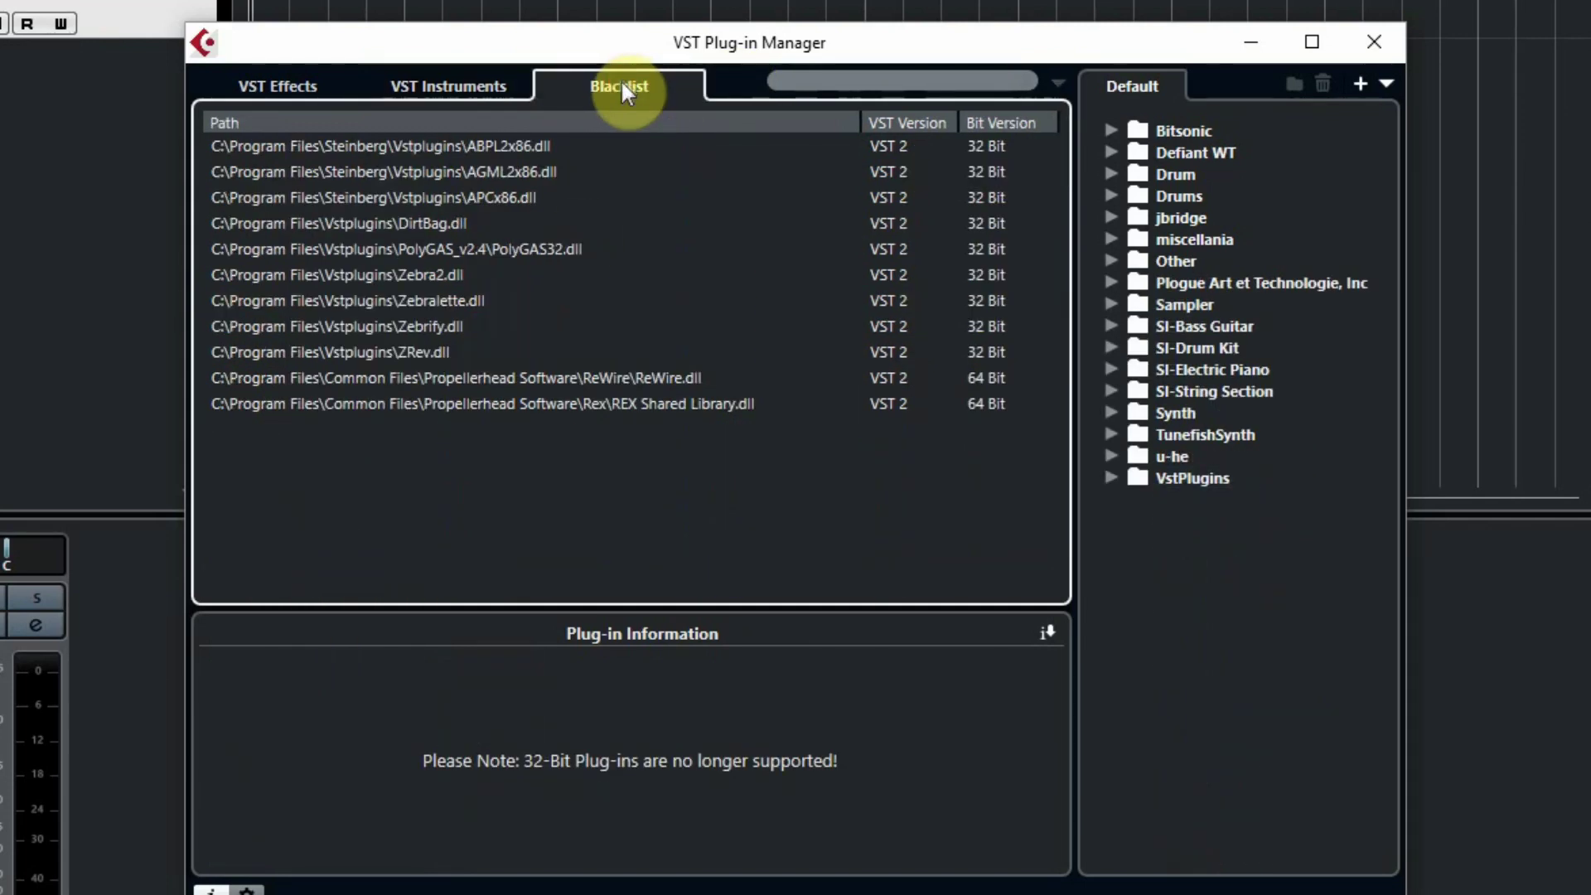
{"action": "left_click", "coordinate": [525, 404]}
{"action": "left_click", "coordinate": [630, 786]}
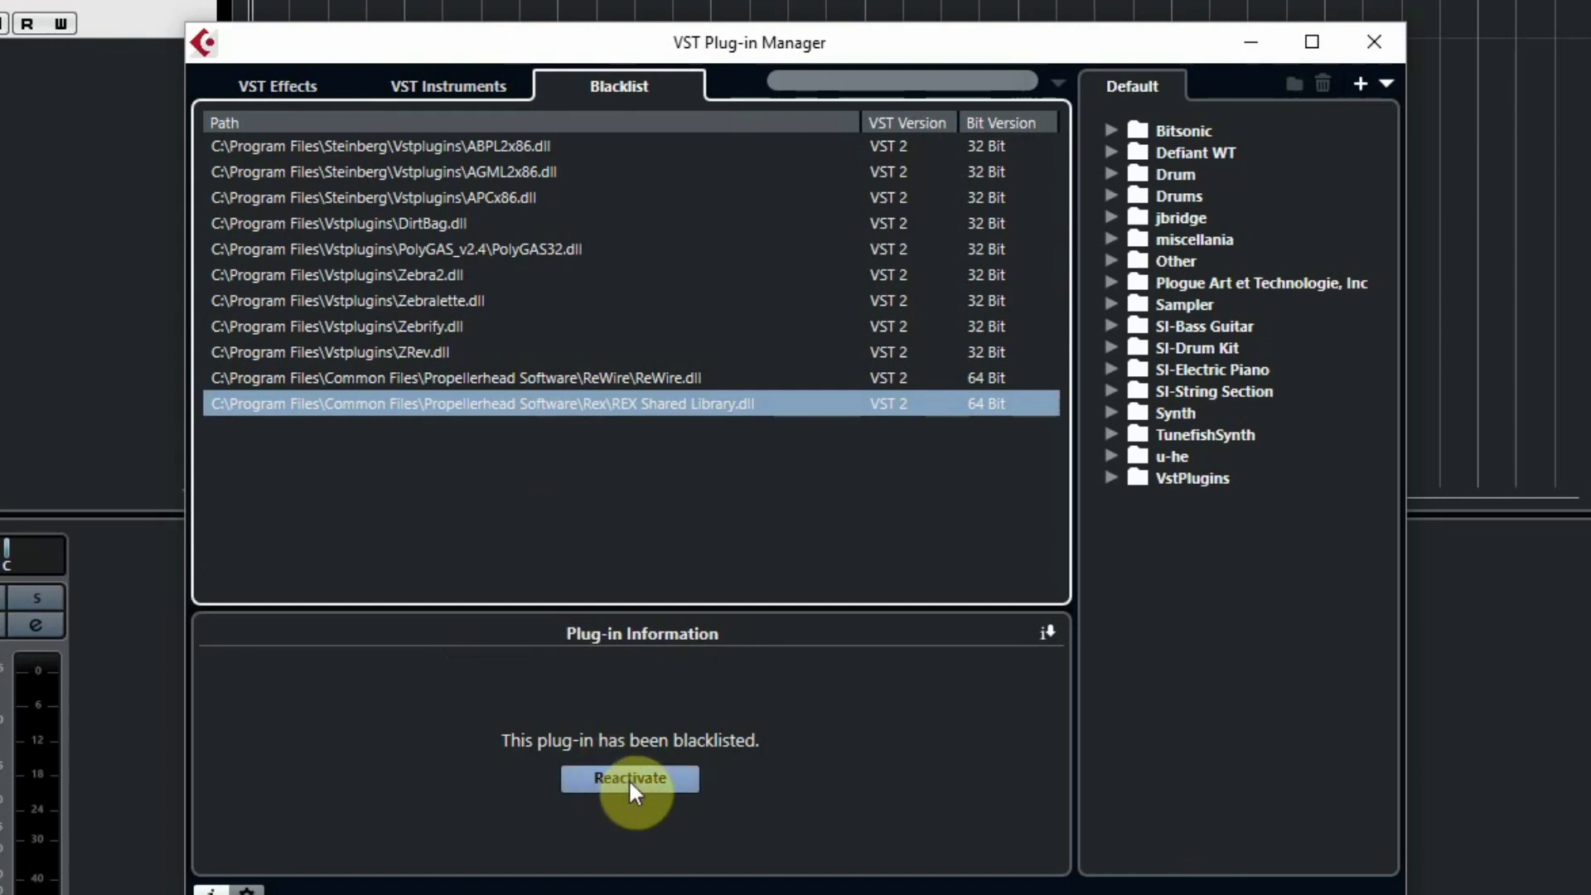
{"action": "left_click", "coordinate": [419, 83]}
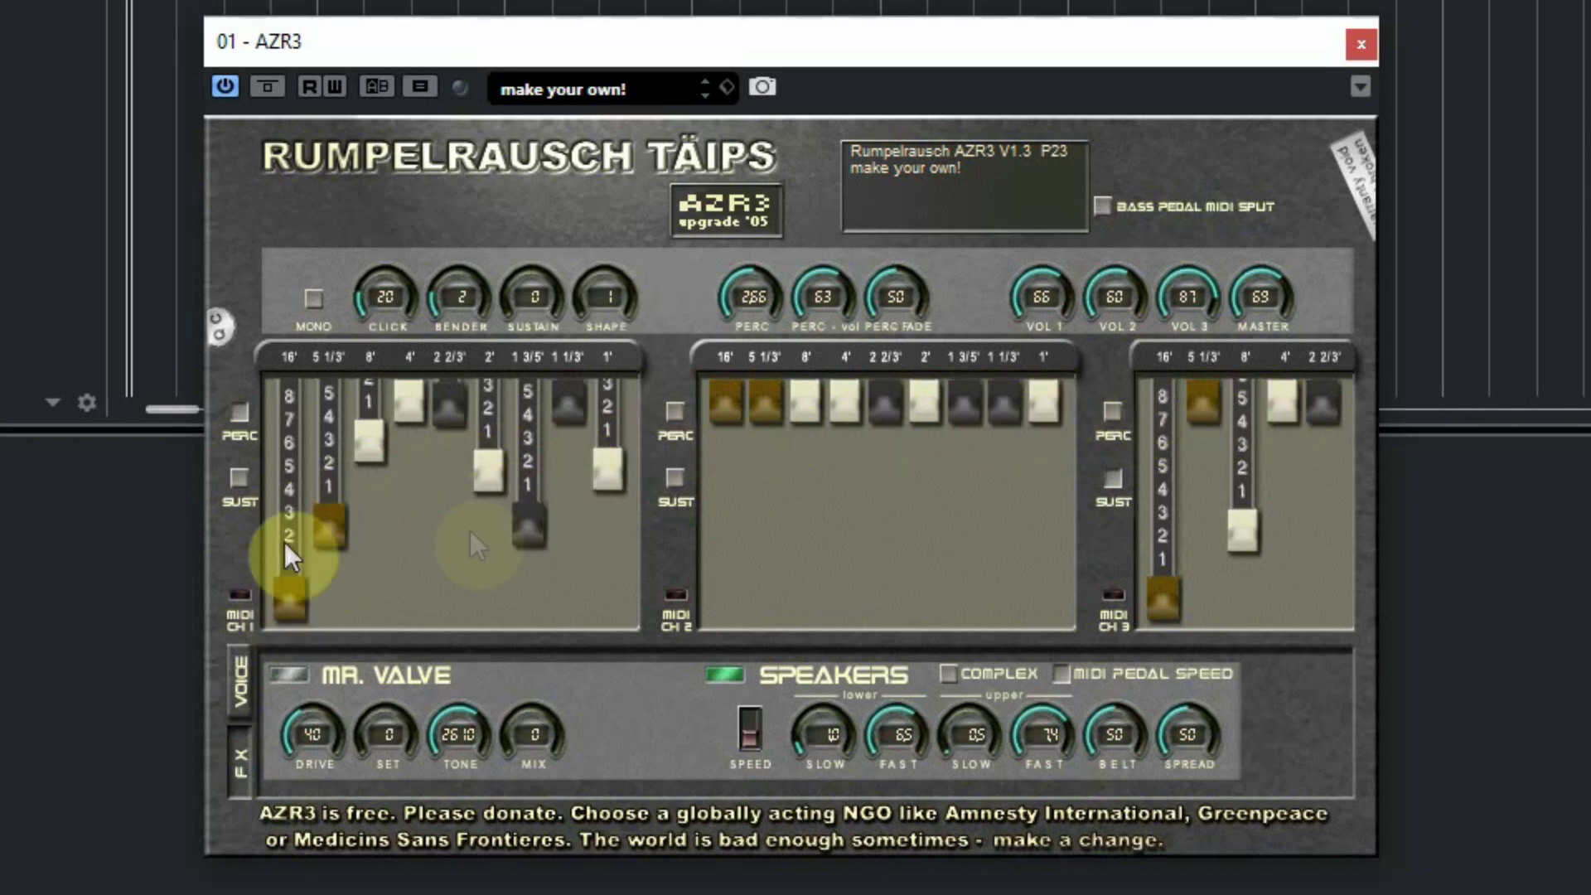
Push the first manual's 5 1/3', 8', 2', 1 3/5' and 1' drawbars fully in
{"action": "left_click_drag", "start_coordinate": [316, 549], "coordinate": [325, 494]}
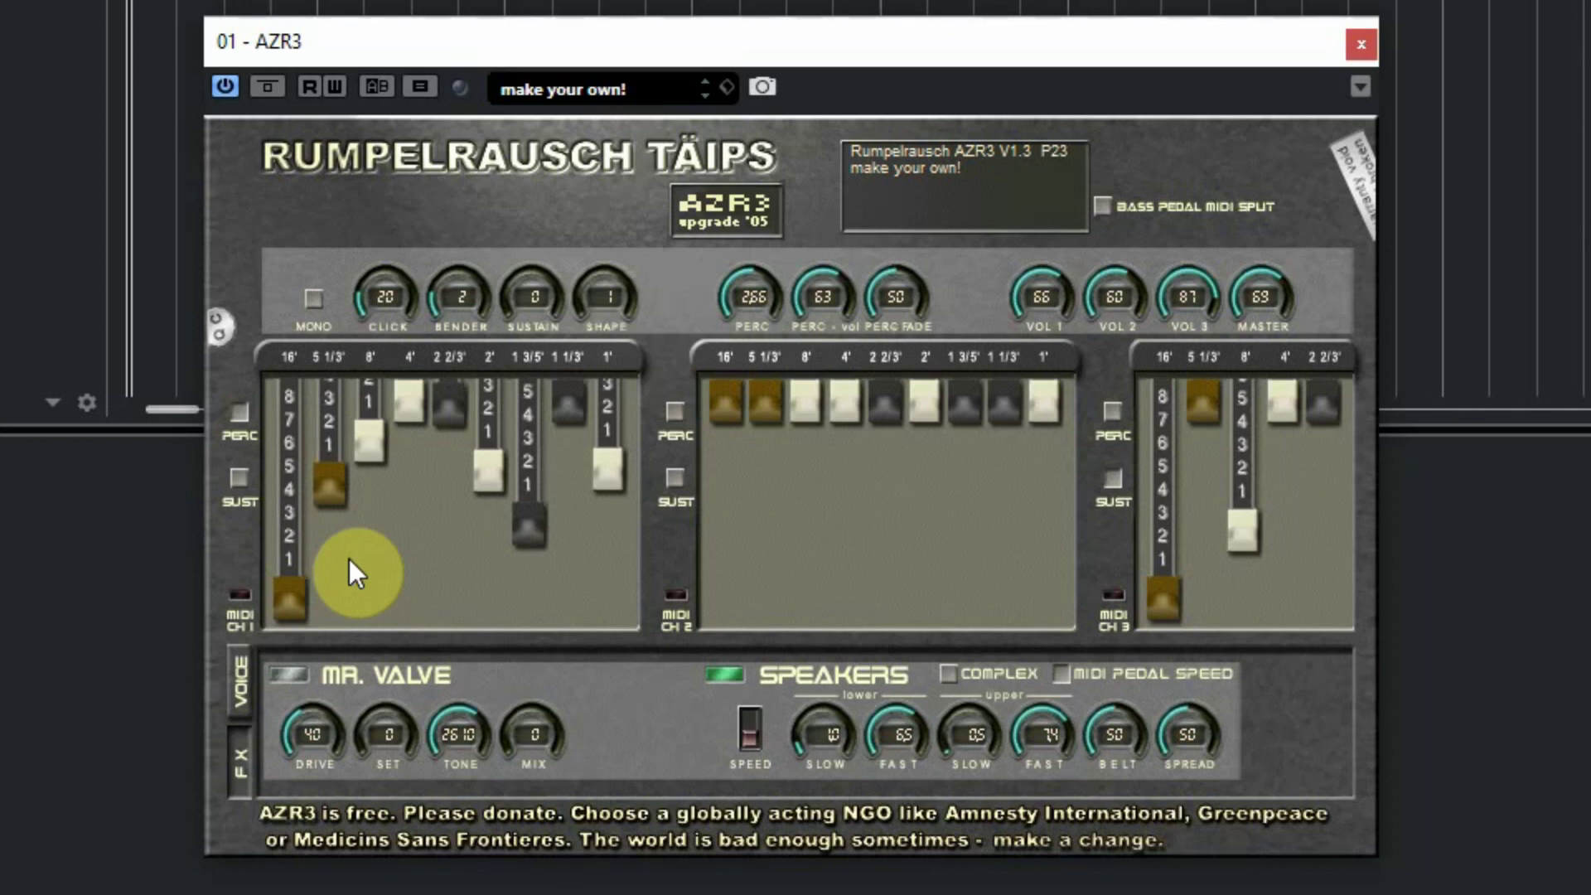
{"action": "left_click", "coordinate": [275, 587]}
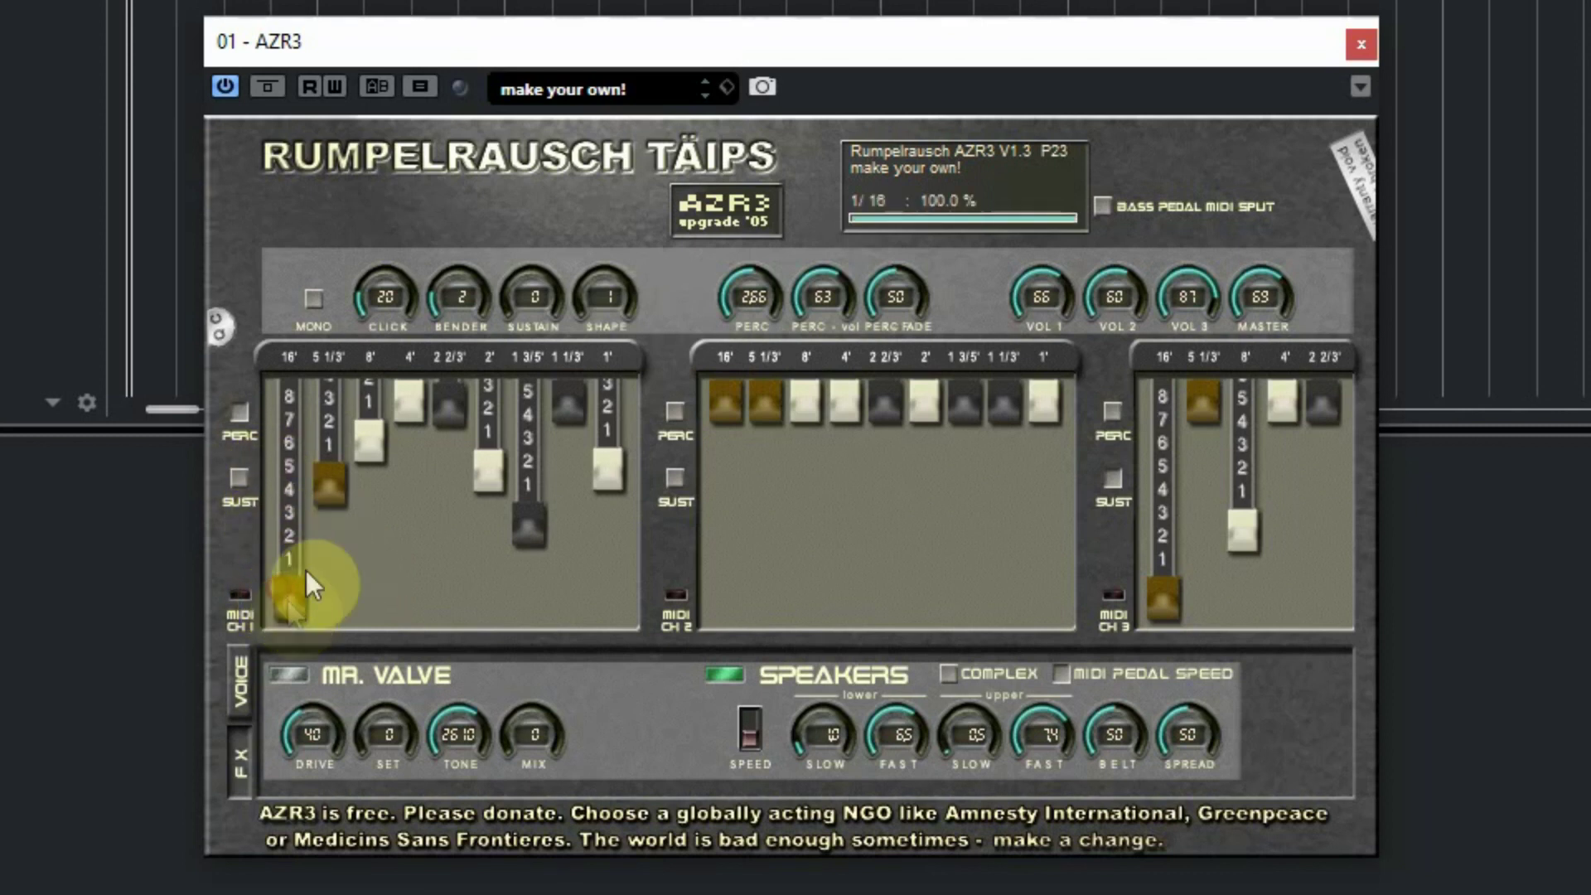
{"action": "left_click_drag", "start_coordinate": [317, 497], "coordinate": [369, 388]}
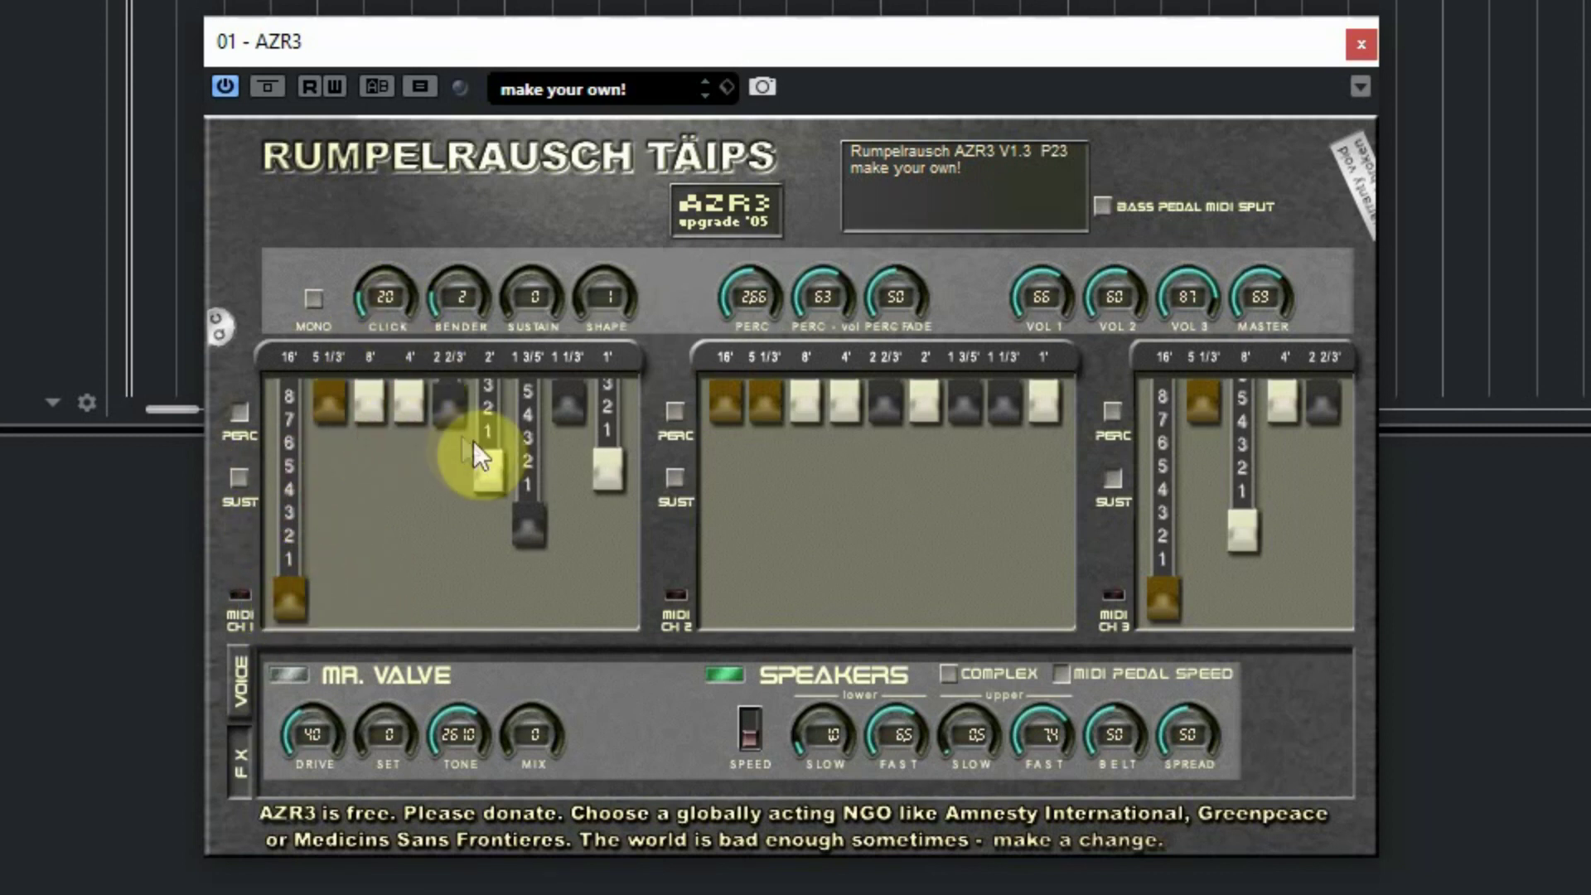
{"action": "left_click_drag", "start_coordinate": [483, 451], "coordinate": [485, 389]}
{"action": "left_click_drag", "start_coordinate": [515, 527], "coordinate": [544, 333]}
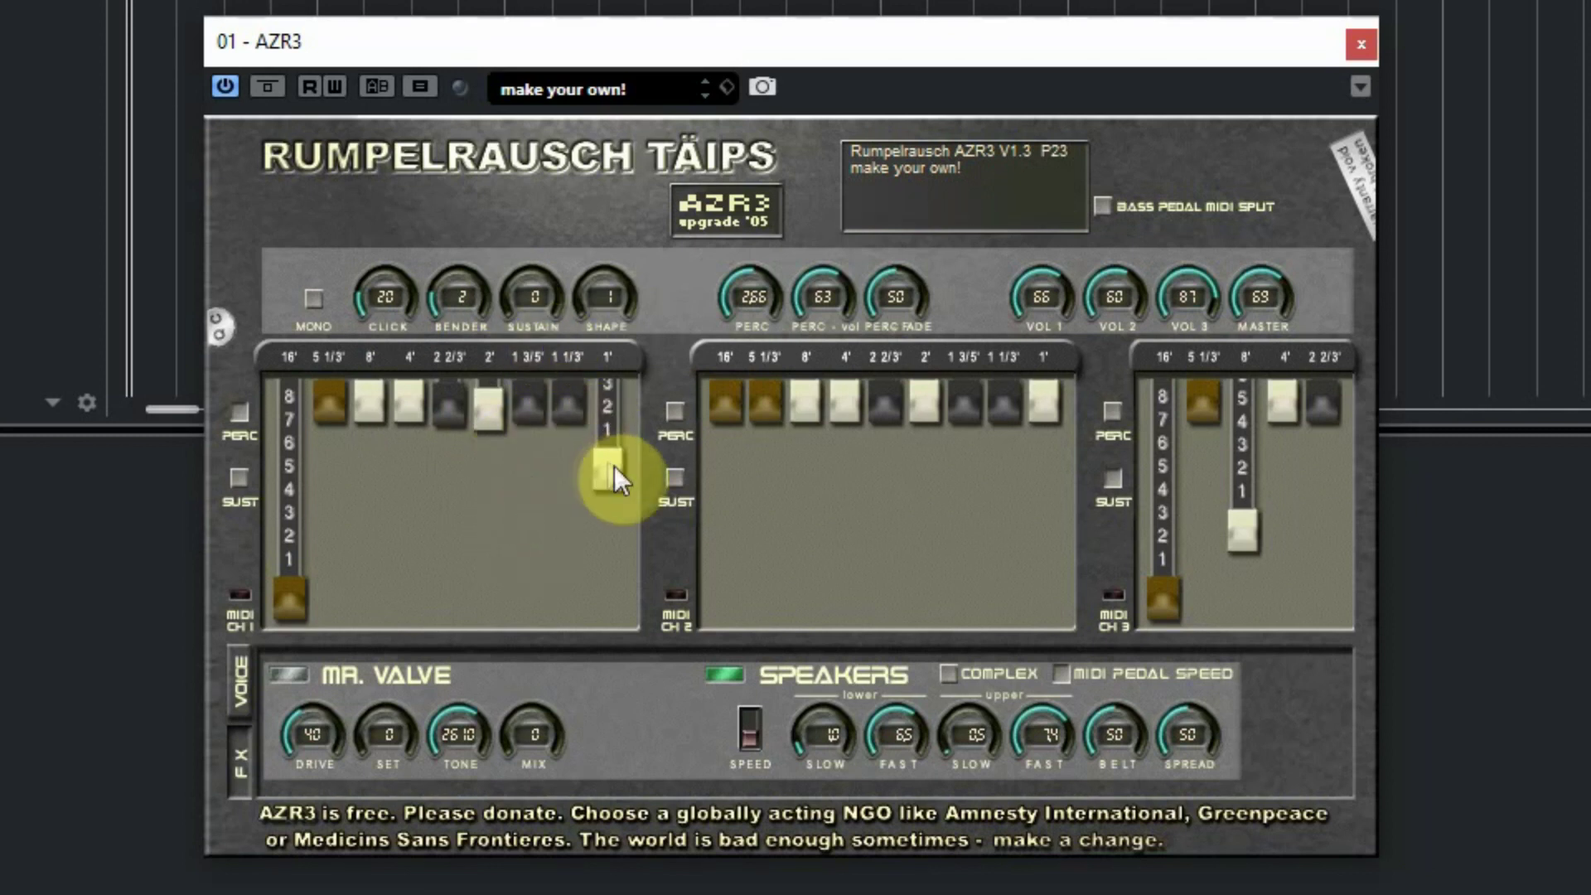
{"action": "left_click_drag", "start_coordinate": [614, 466], "coordinate": [609, 344]}
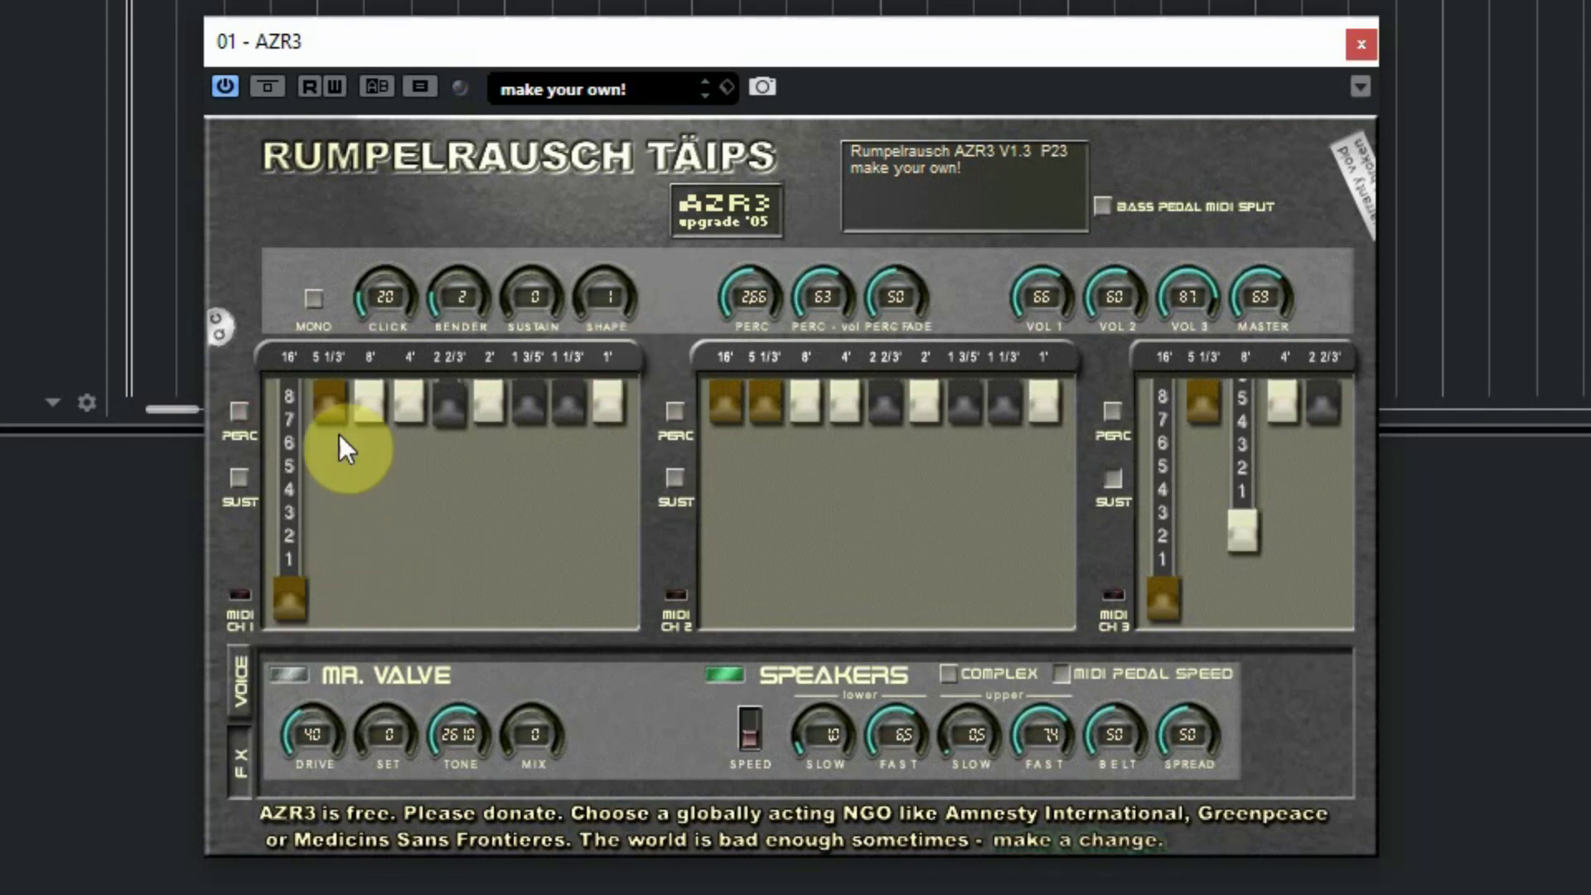
Pull out the 8', 4', 2', 1', 2 2/3', 1 1/3' and 5 1/3' drawbars to form the new registration
{"action": "left_click_drag", "start_coordinate": [362, 402], "coordinate": [389, 473]}
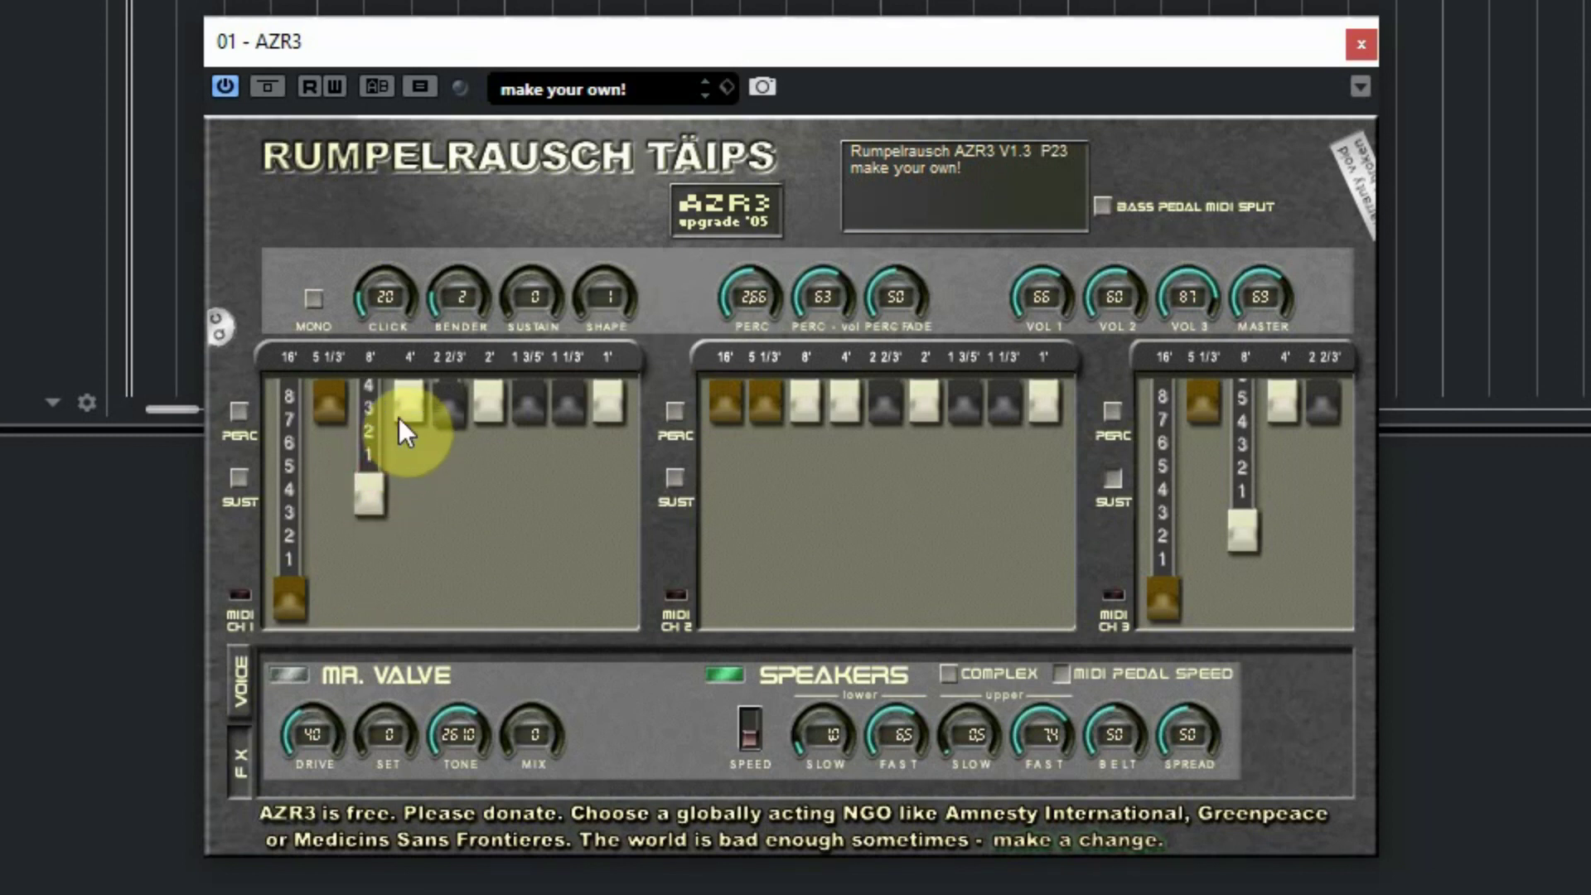
{"action": "left_click_drag", "start_coordinate": [400, 418], "coordinate": [425, 562]}
{"action": "left_click_drag", "start_coordinate": [488, 404], "coordinate": [499, 481]}
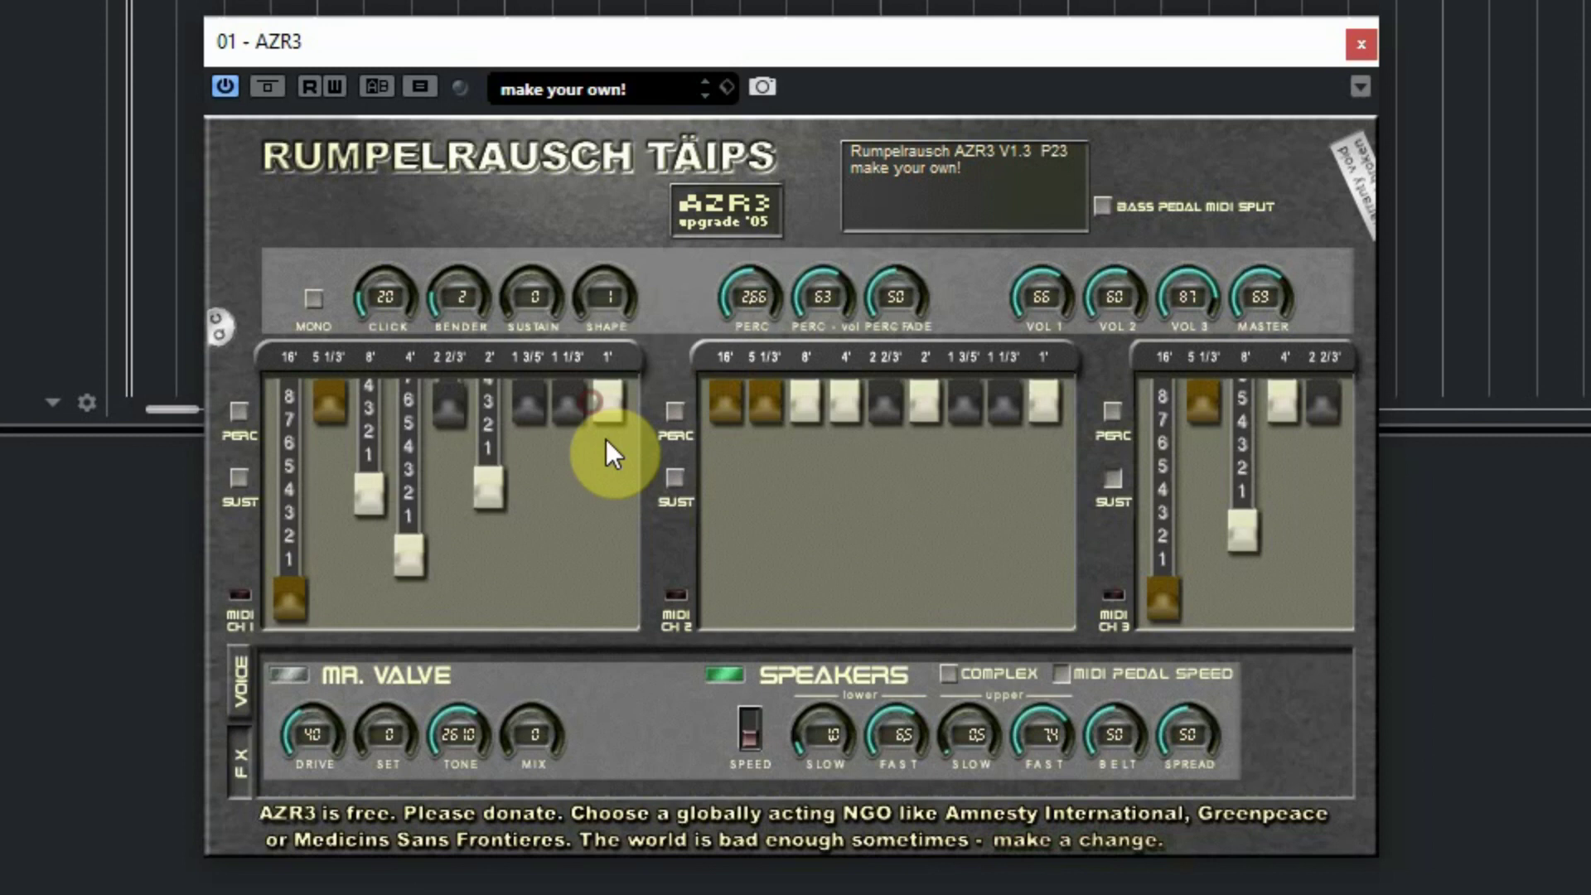
{"action": "left_click_drag", "start_coordinate": [604, 429], "coordinate": [620, 470]}
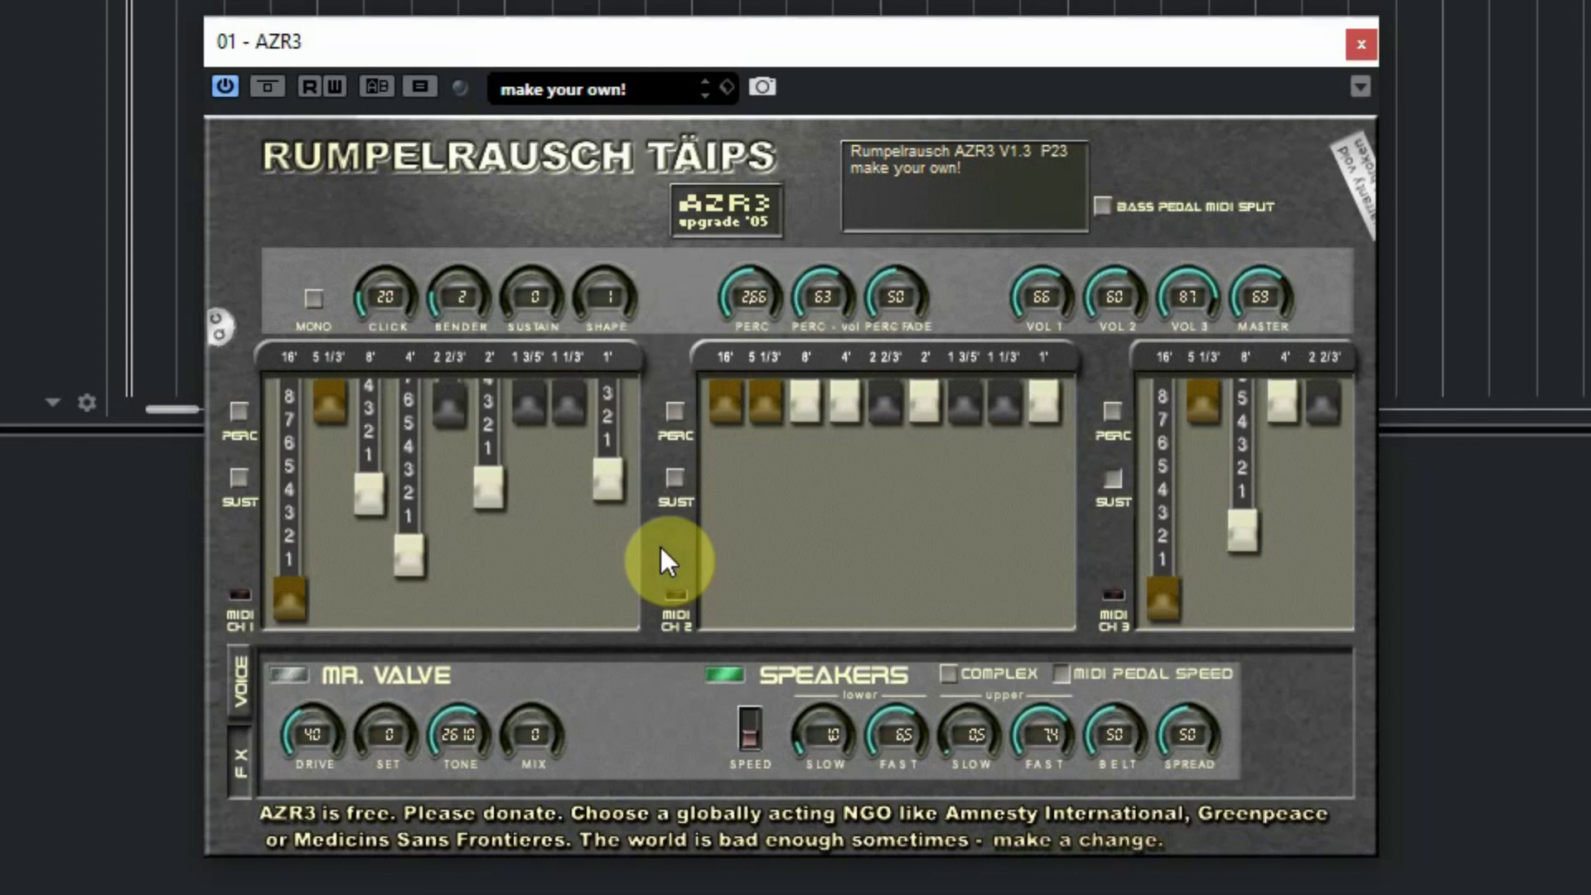
{"action": "left_click", "coordinate": [444, 408]}
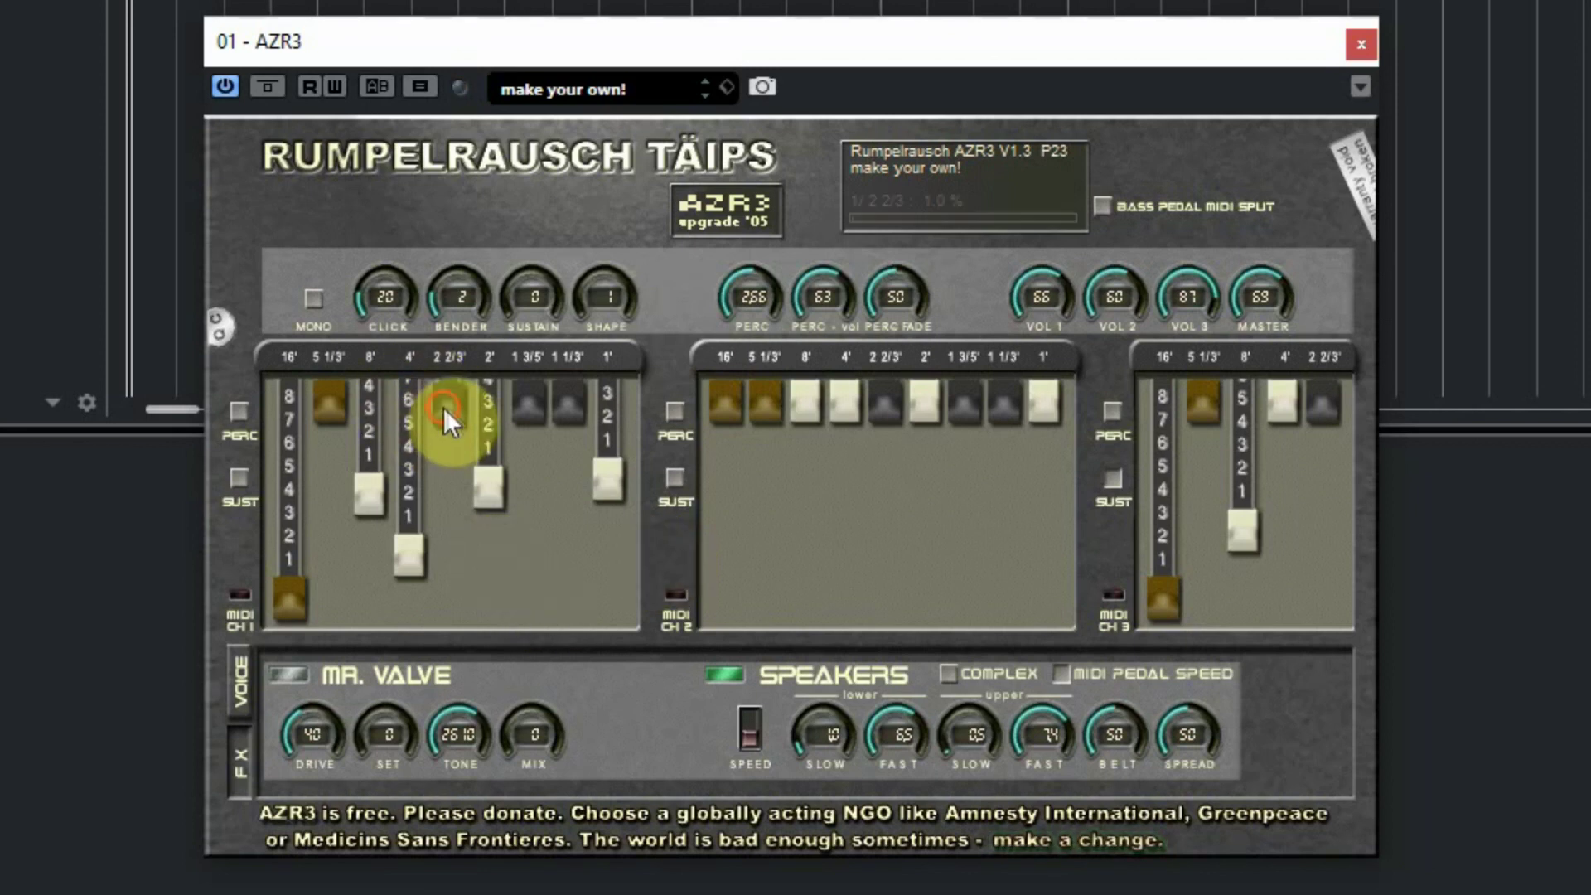
{"action": "left_click_drag", "start_coordinate": [444, 408], "coordinate": [442, 489]}
{"action": "left_click_drag", "start_coordinate": [568, 403], "coordinate": [565, 421]}
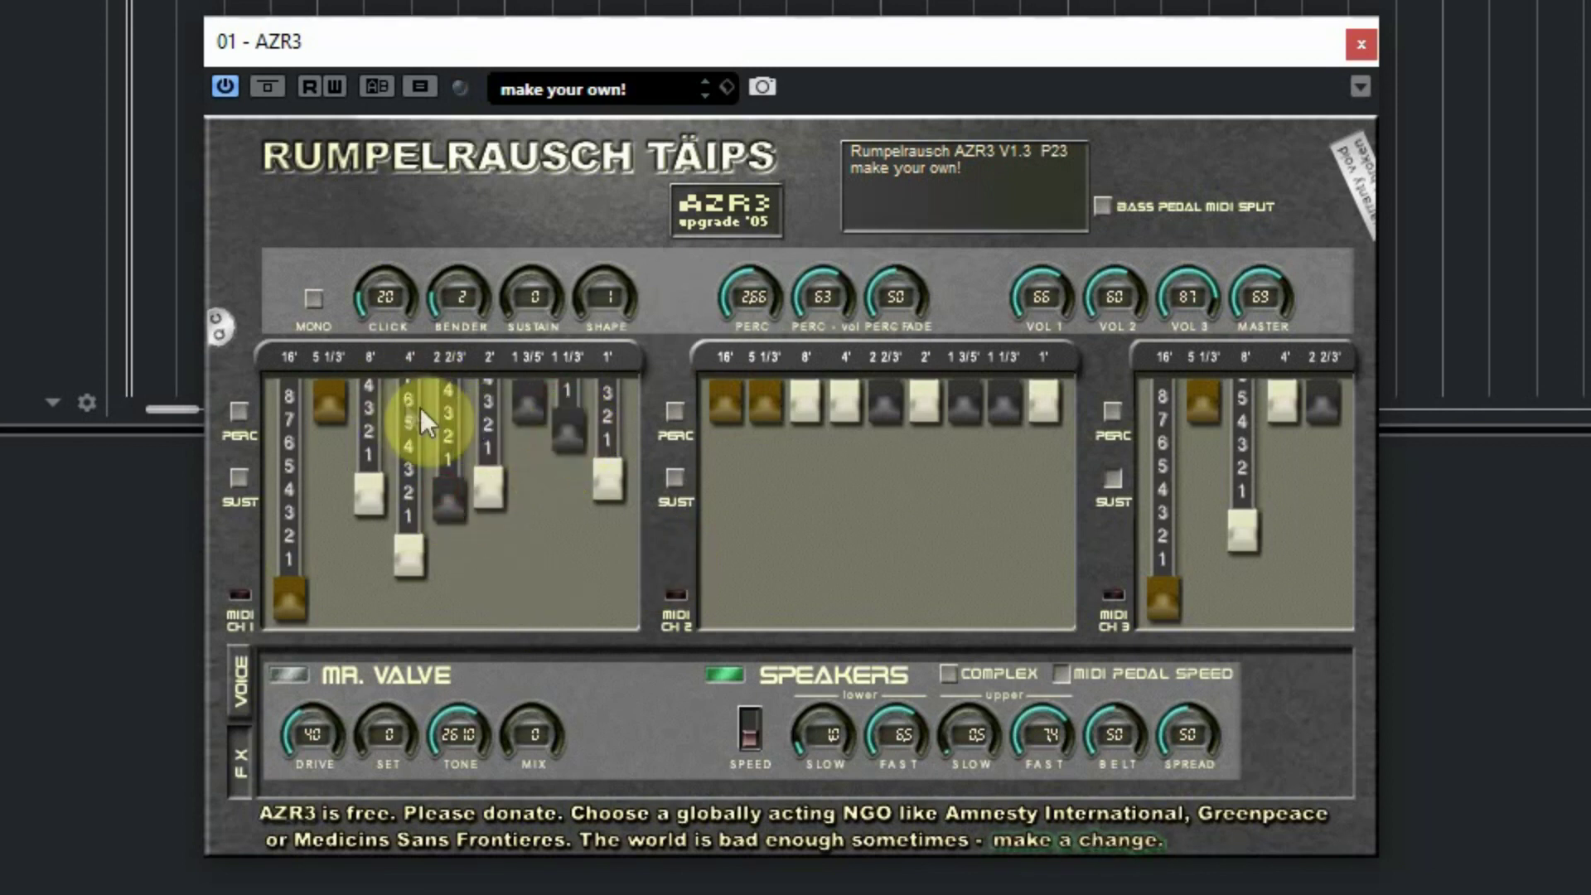
{"action": "left_click_drag", "start_coordinate": [332, 399], "coordinate": [325, 488]}
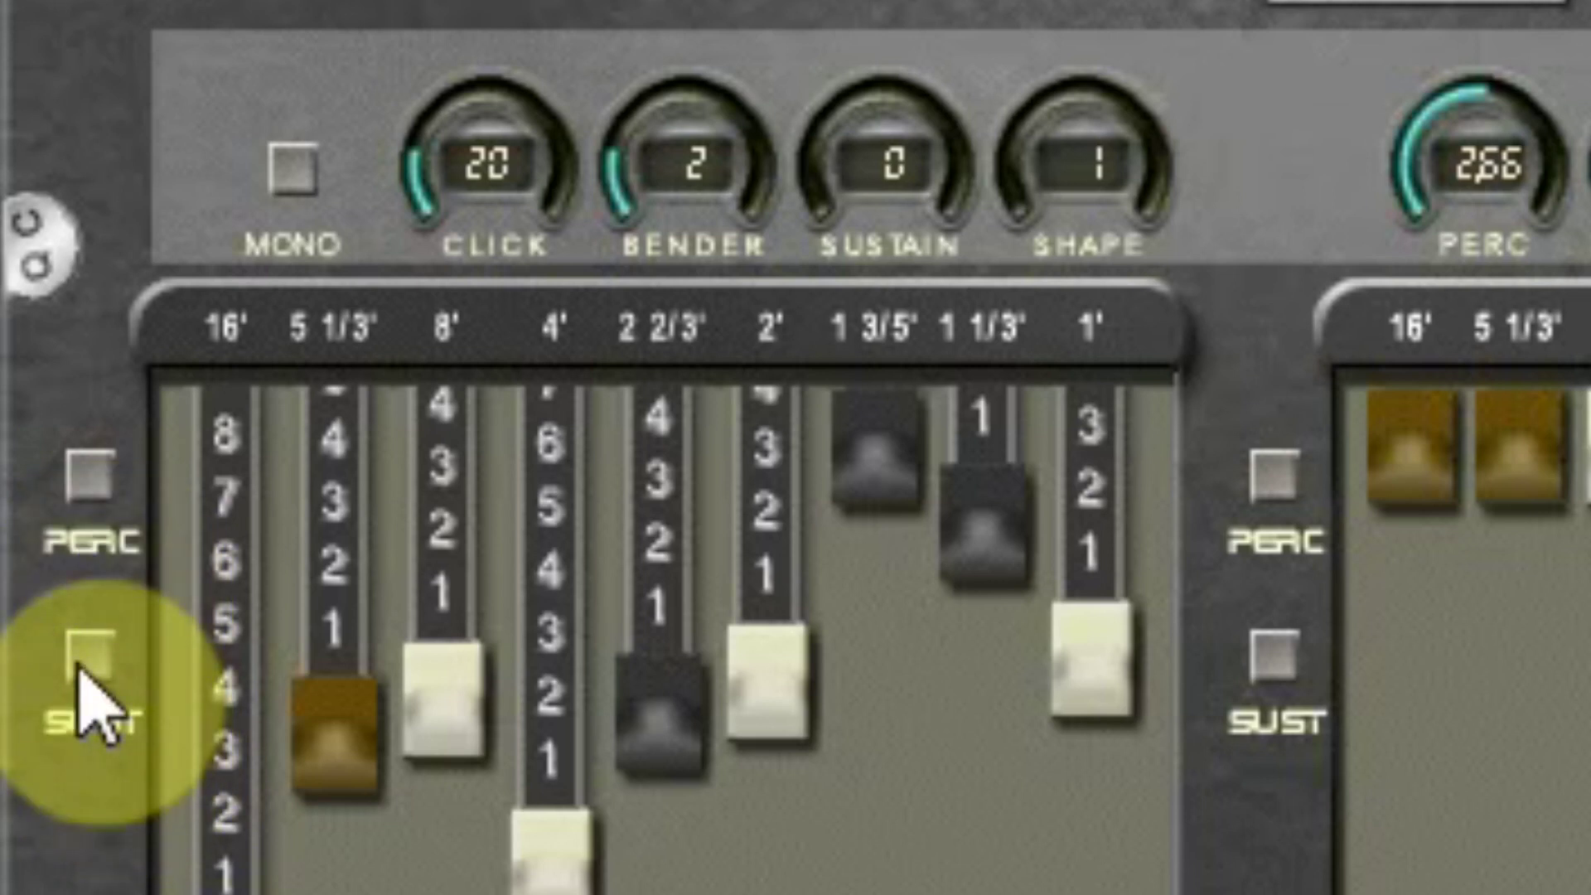
Raise sustain, adjust click, pull the 8' drawbar to about 5, and set Shape to 6
{"action": "left_click_drag", "start_coordinate": [912, 217], "coordinate": [825, 286]}
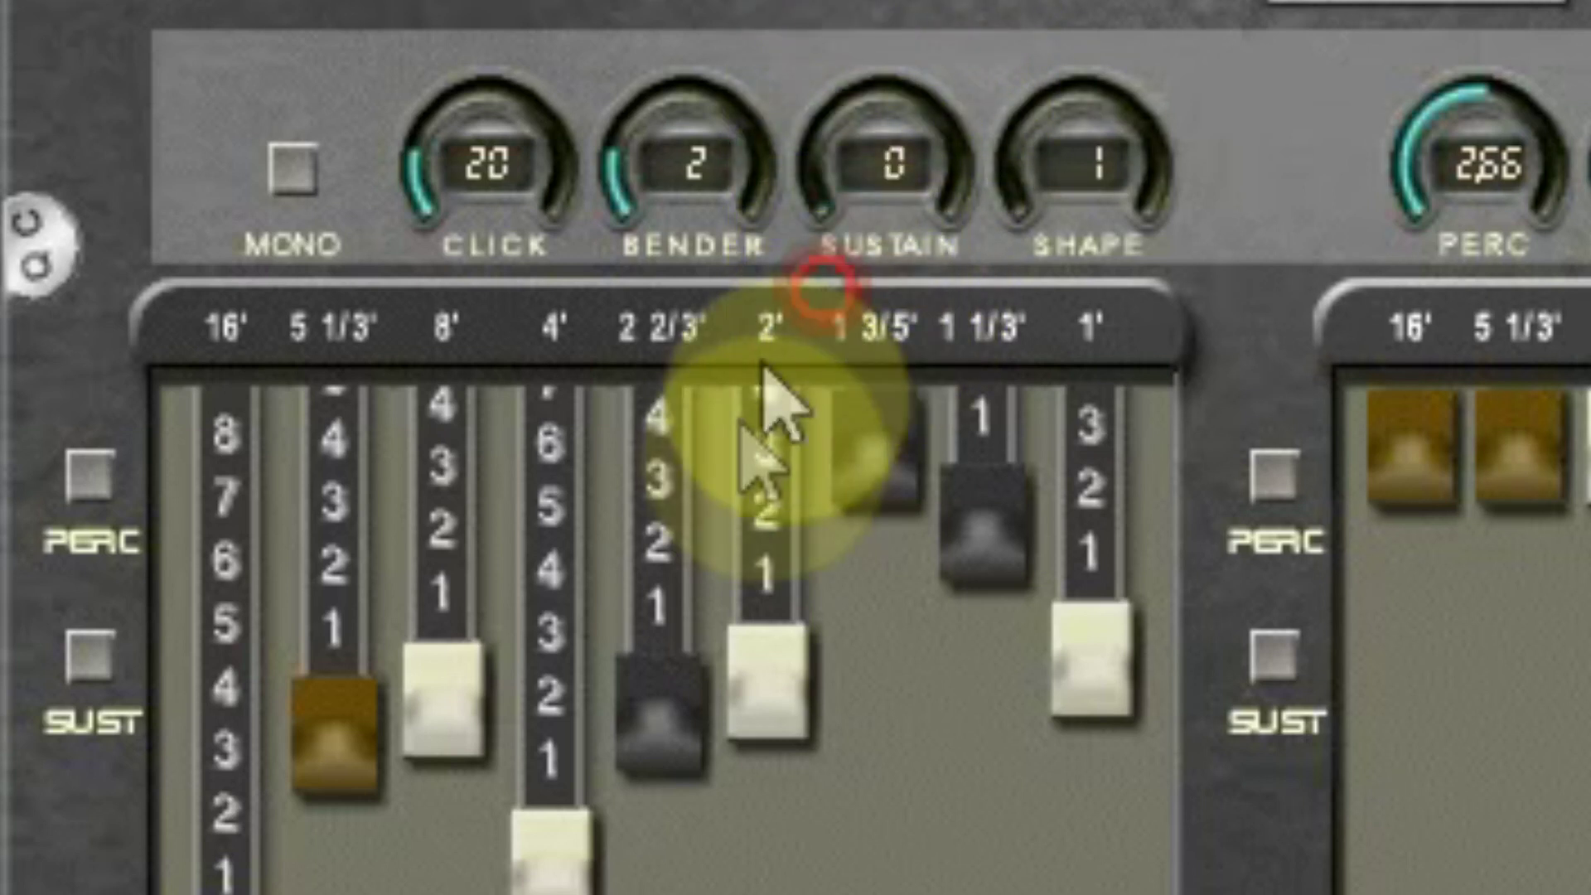
{"action": "left_click_drag", "start_coordinate": [550, 207], "coordinate": [497, 0]}
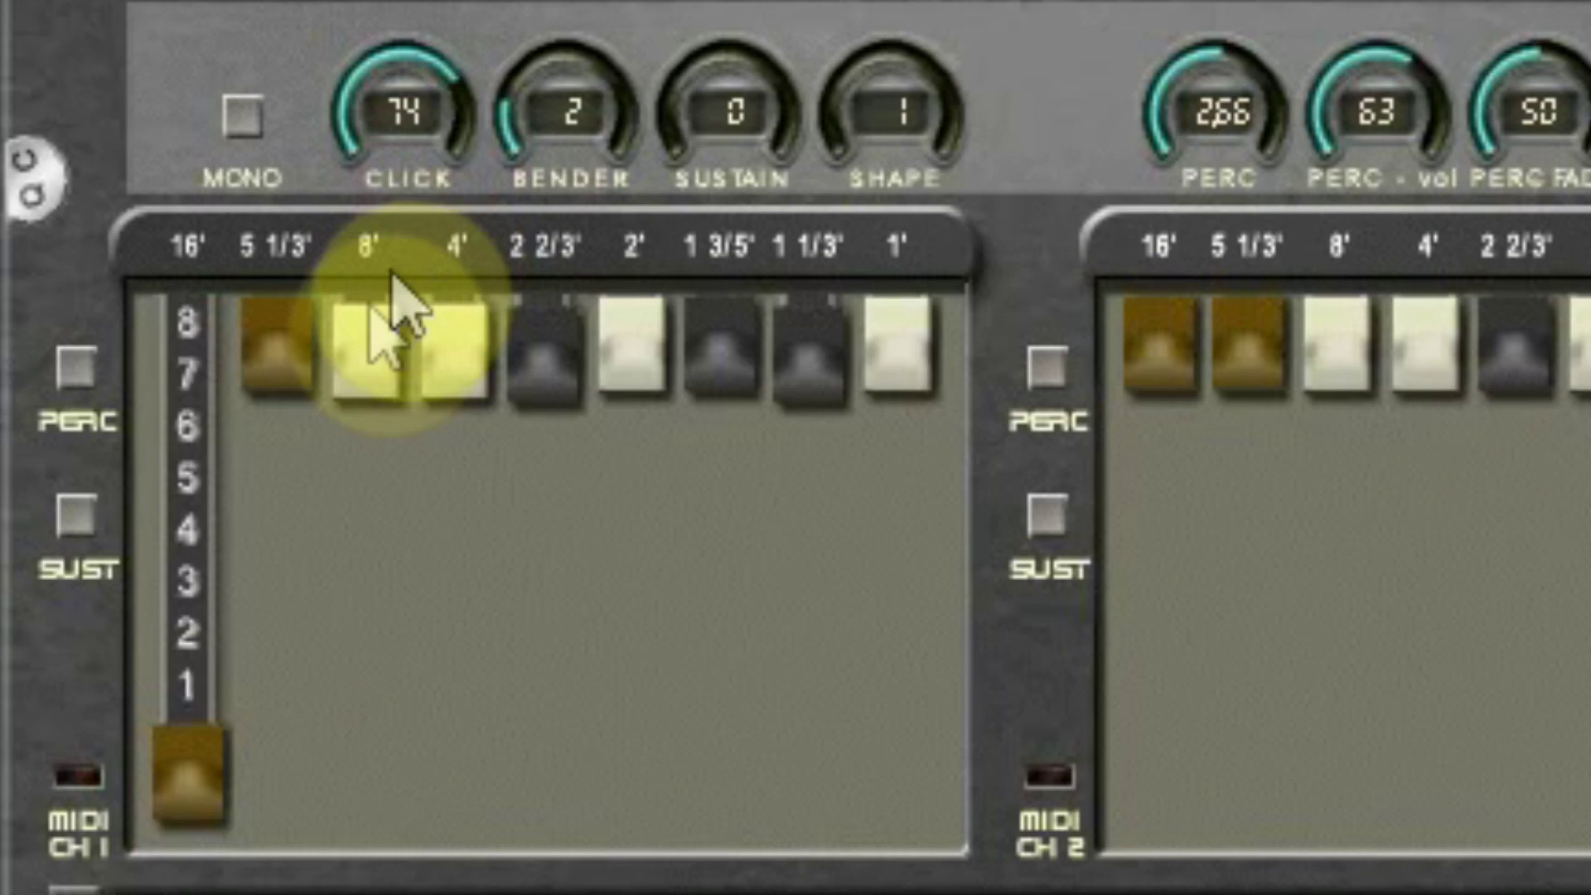
{"action": "left_click_drag", "start_coordinate": [384, 299], "coordinate": [426, 633]}
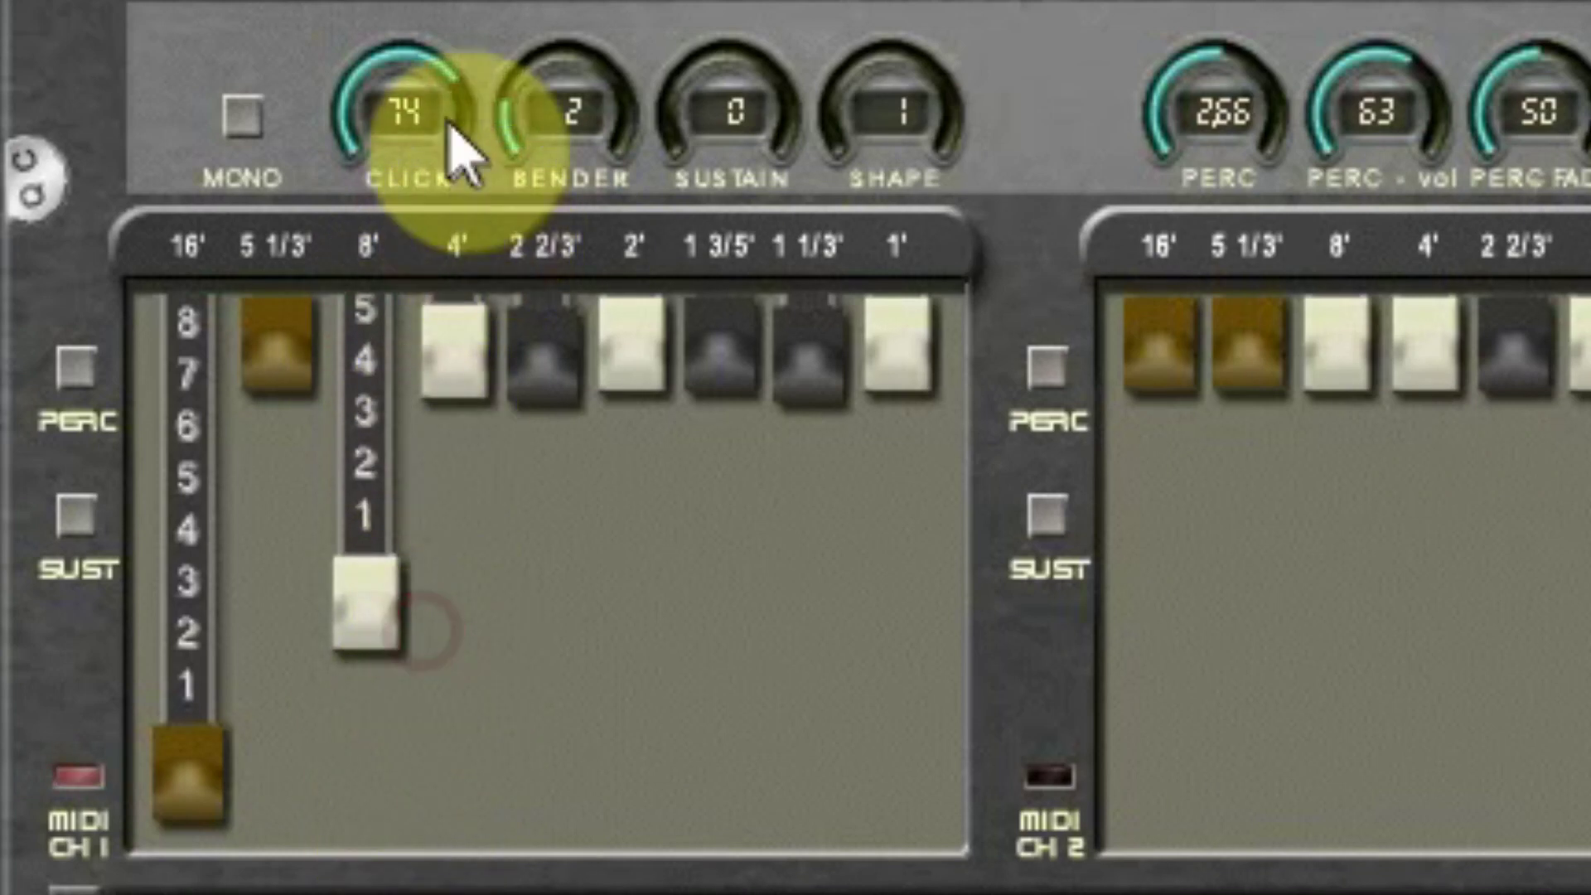
{"action": "left_click_drag", "start_coordinate": [448, 125], "coordinate": [348, 2]}
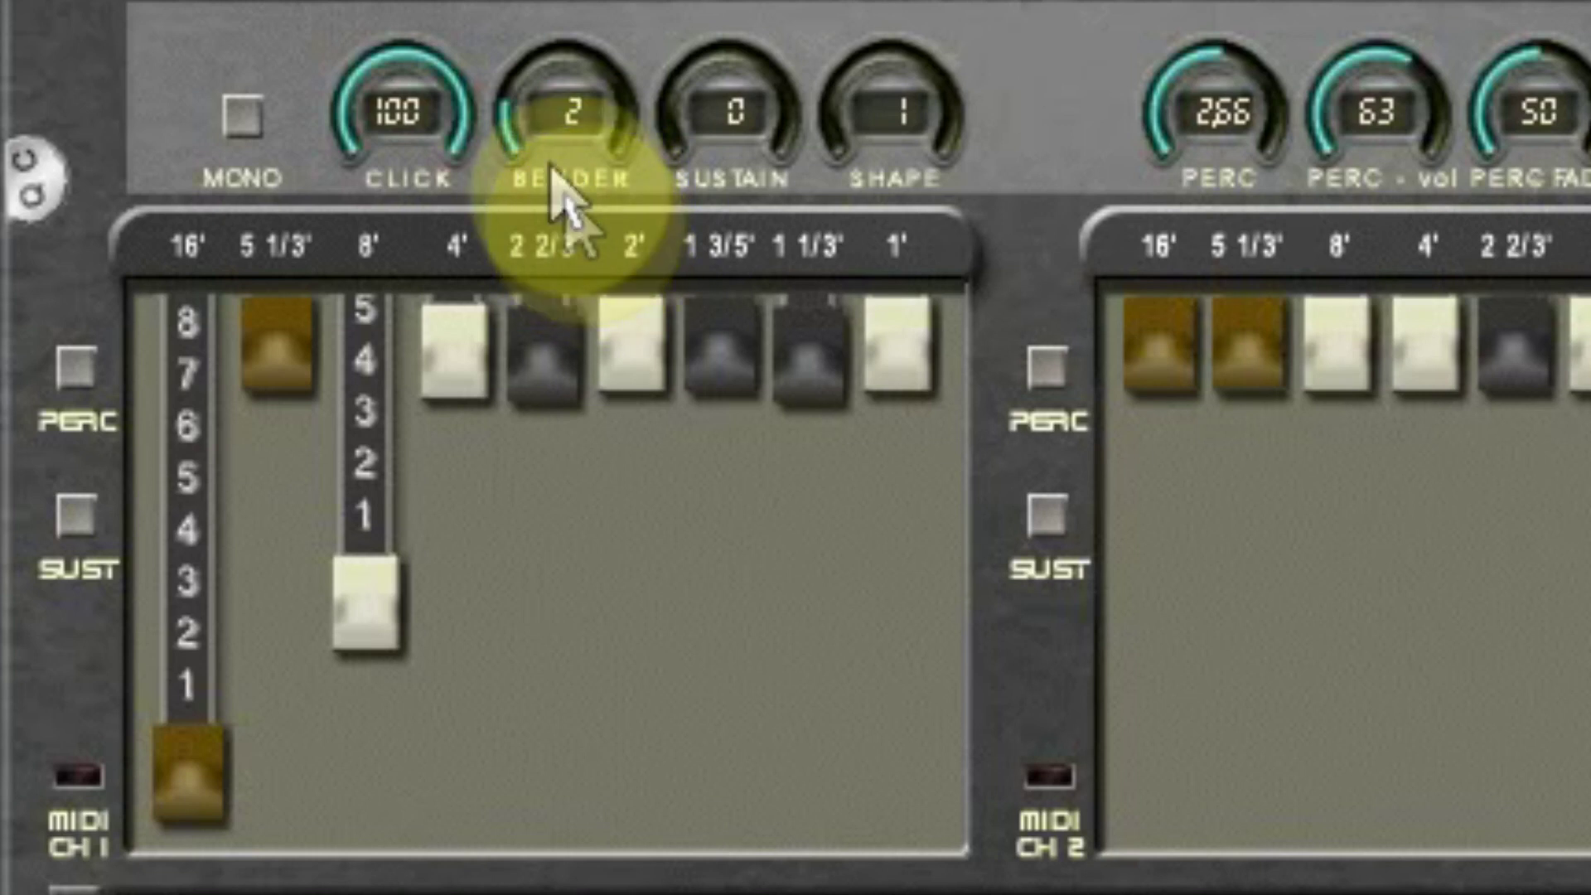
{"action": "left_click_drag", "start_coordinate": [853, 186], "coordinate": [847, 0]}
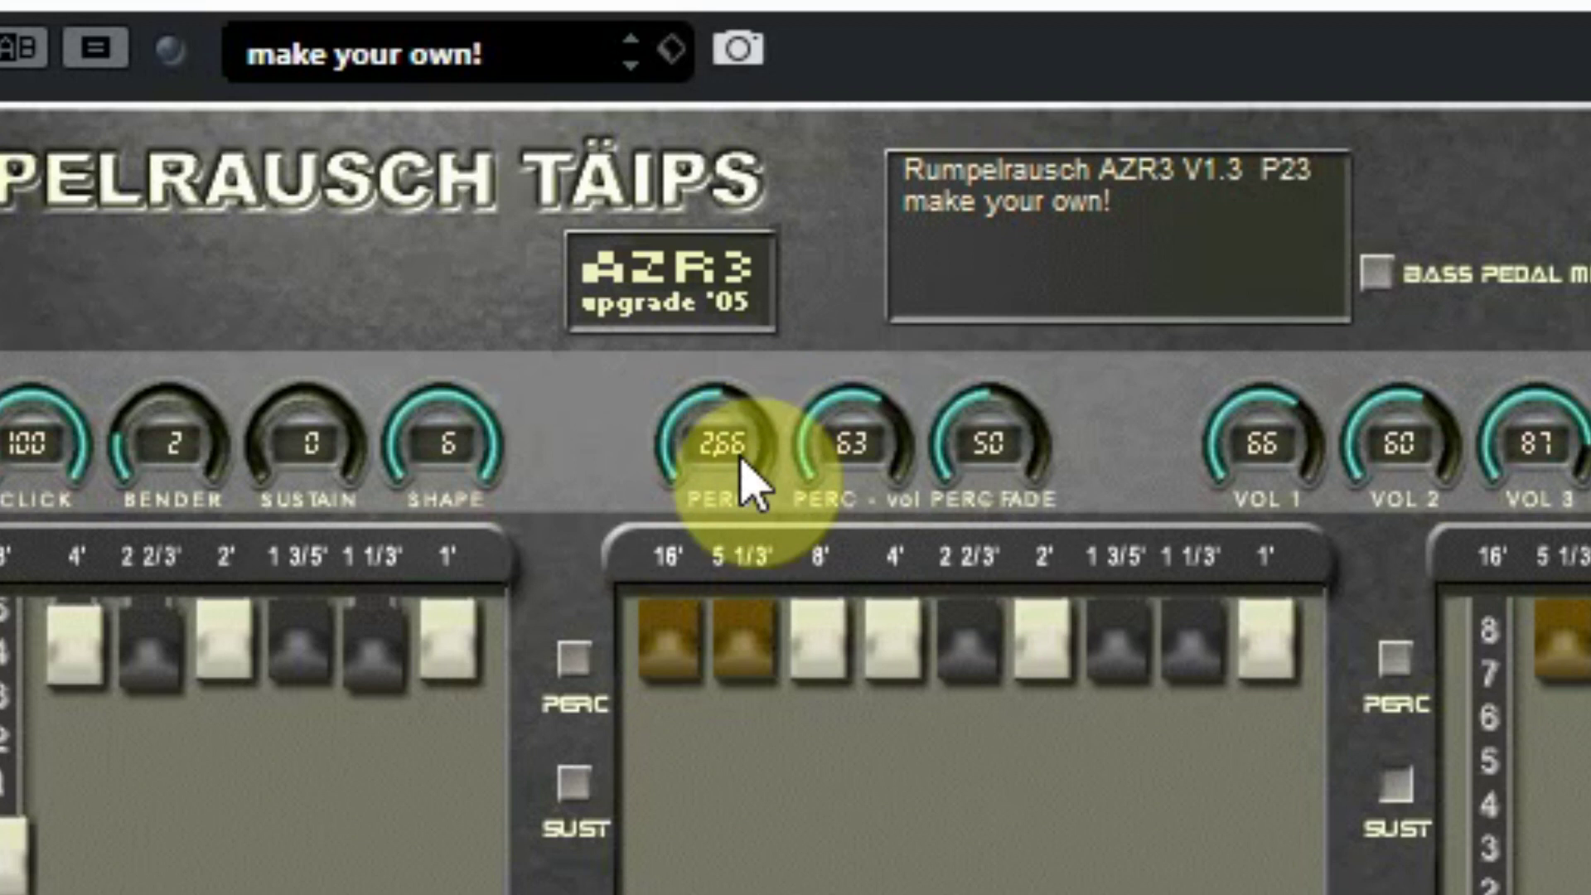
Set the AZR3 percussion fade to 43 and lower the percussion volume to 31
{"action": "left_click_drag", "start_coordinate": [750, 485], "coordinate": [657, 572]}
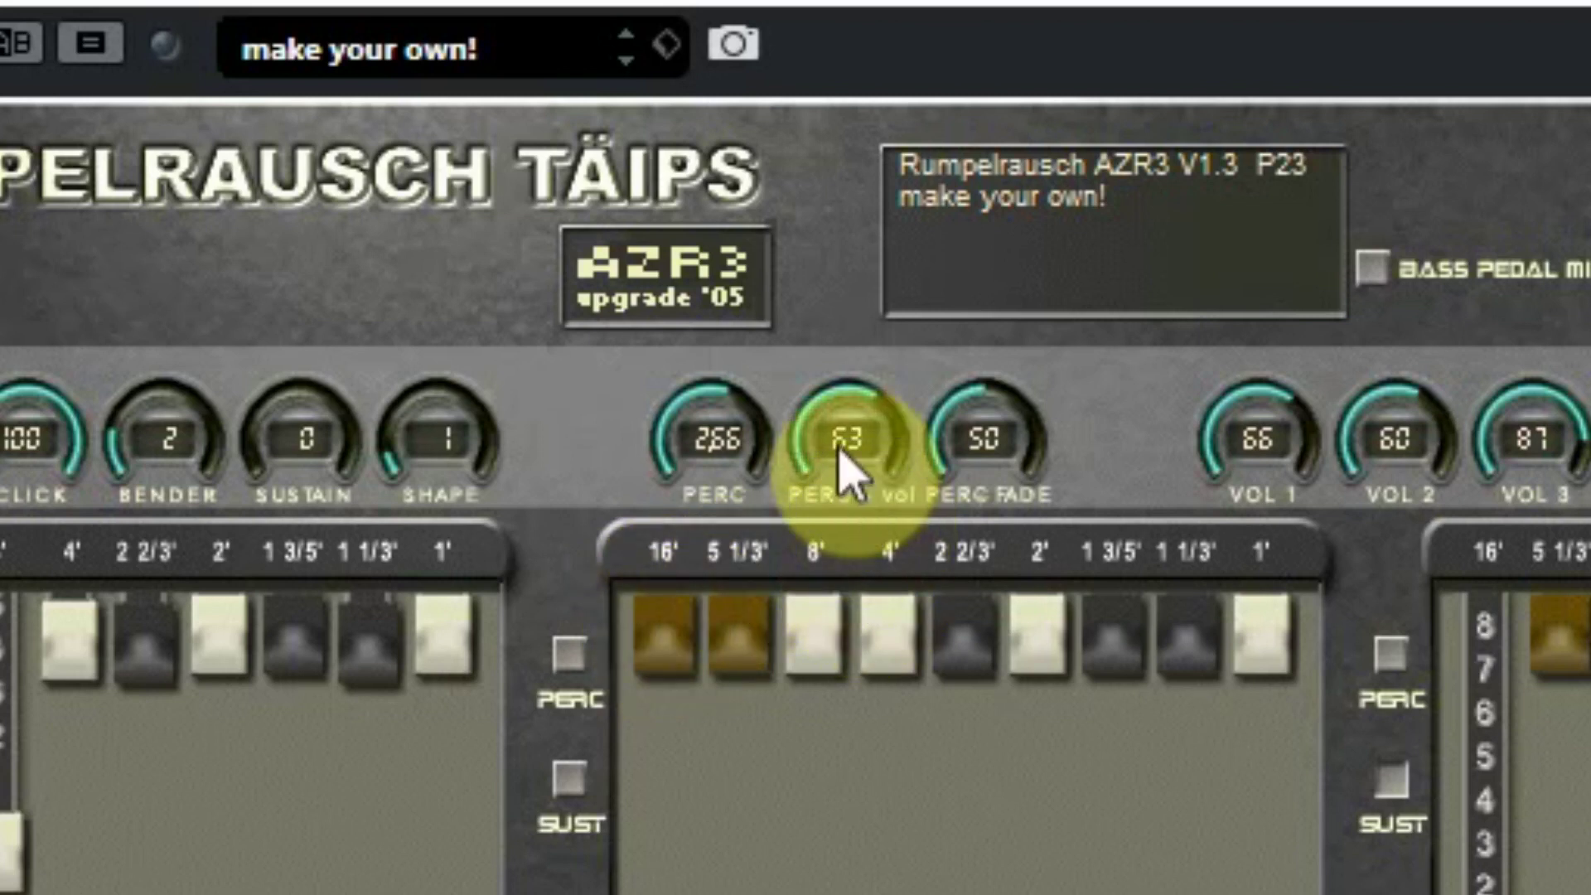
{"action": "left_click_drag", "start_coordinate": [845, 455], "coordinate": [878, 533]}
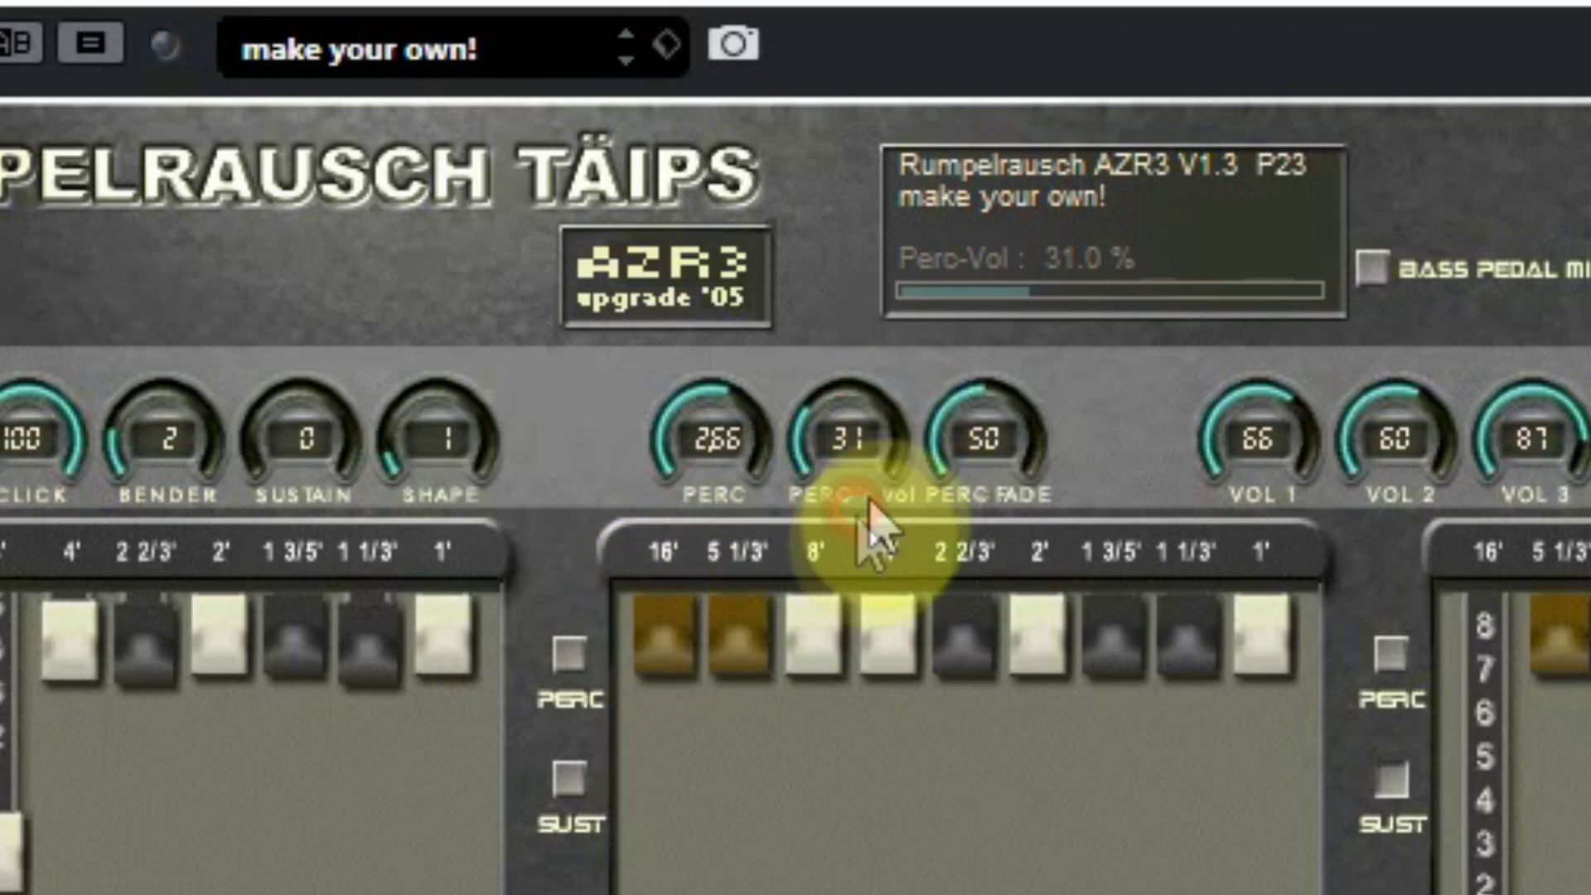
{"action": "left_click_drag", "start_coordinate": [936, 427], "coordinate": [1315, 424]}
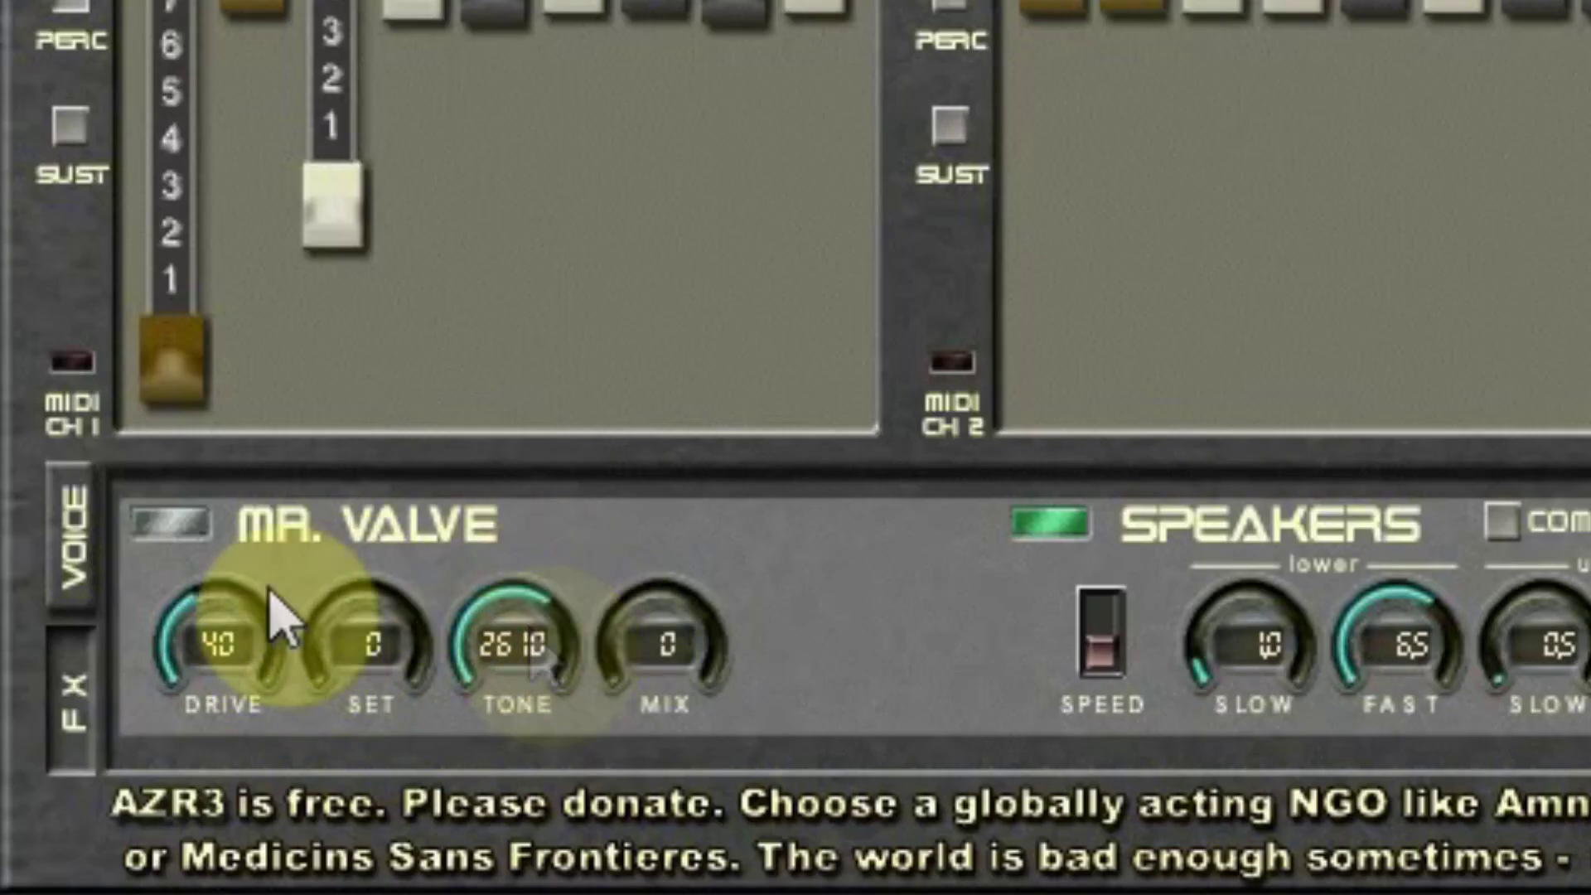
Enable Mr. Valve with drive 96, set 88 and mix 29, then switch it off again
{"action": "left_click", "coordinate": [168, 524]}
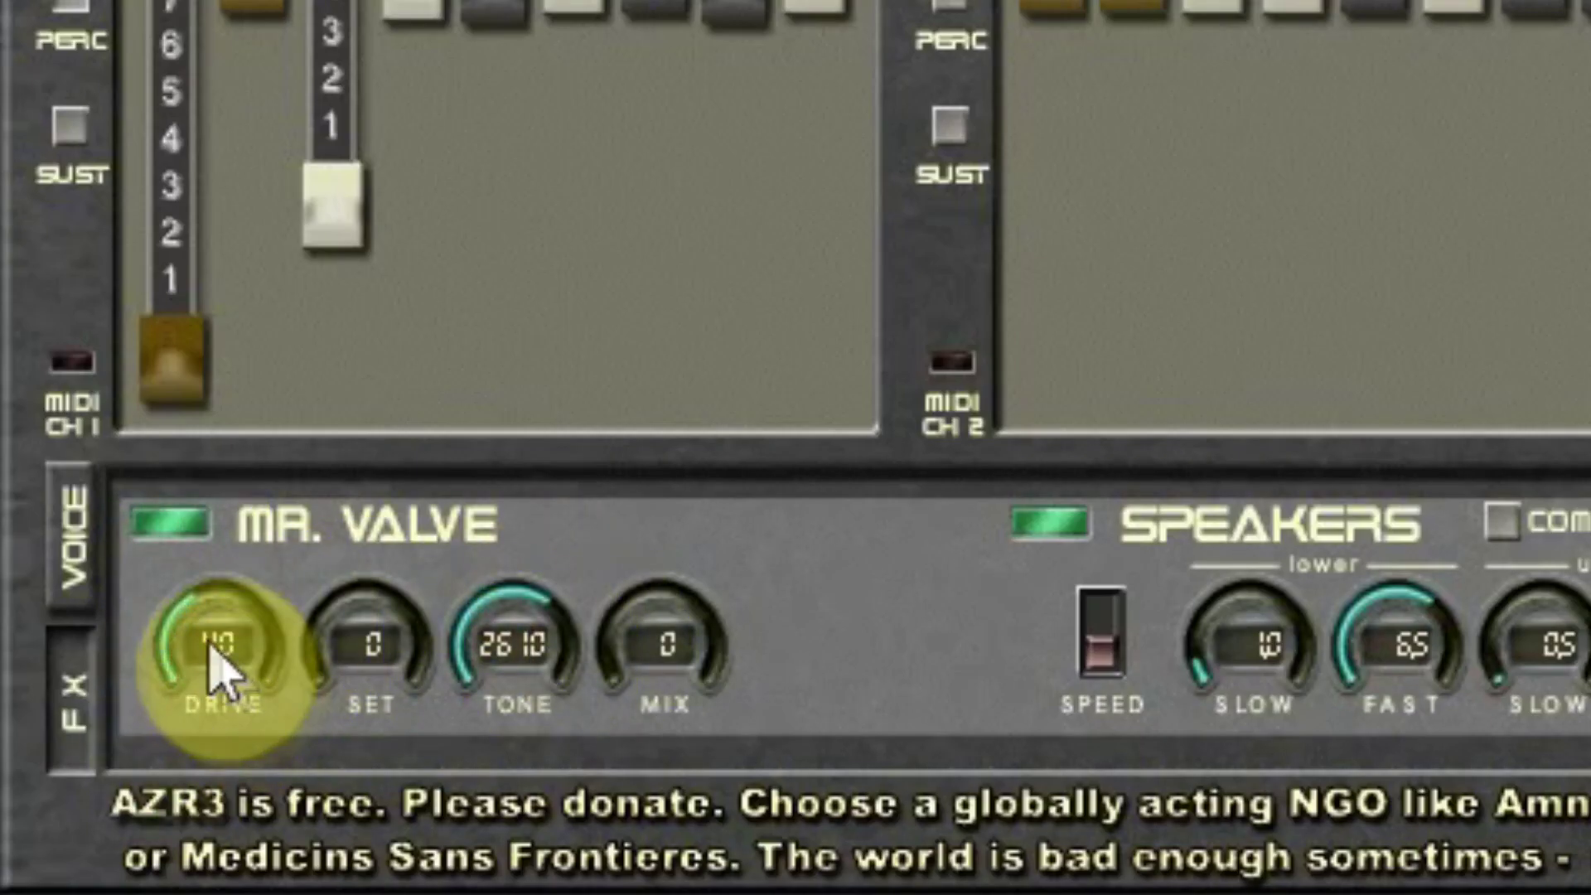
{"action": "left_click_drag", "start_coordinate": [202, 649], "coordinate": [184, 472]}
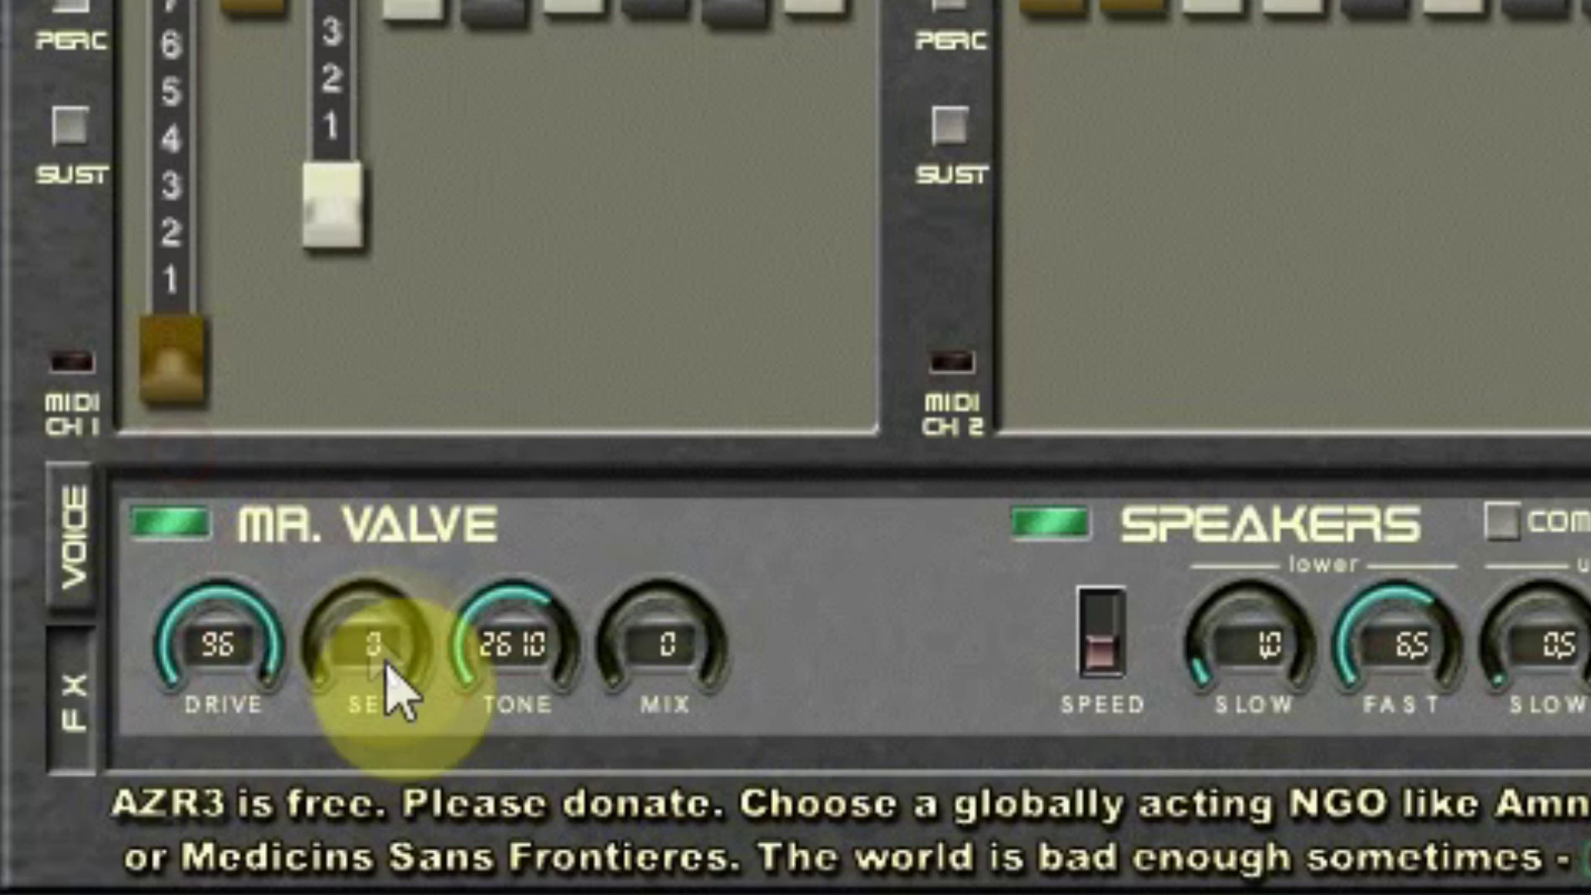
{"action": "left_click_drag", "start_coordinate": [386, 655], "coordinate": [464, 369]}
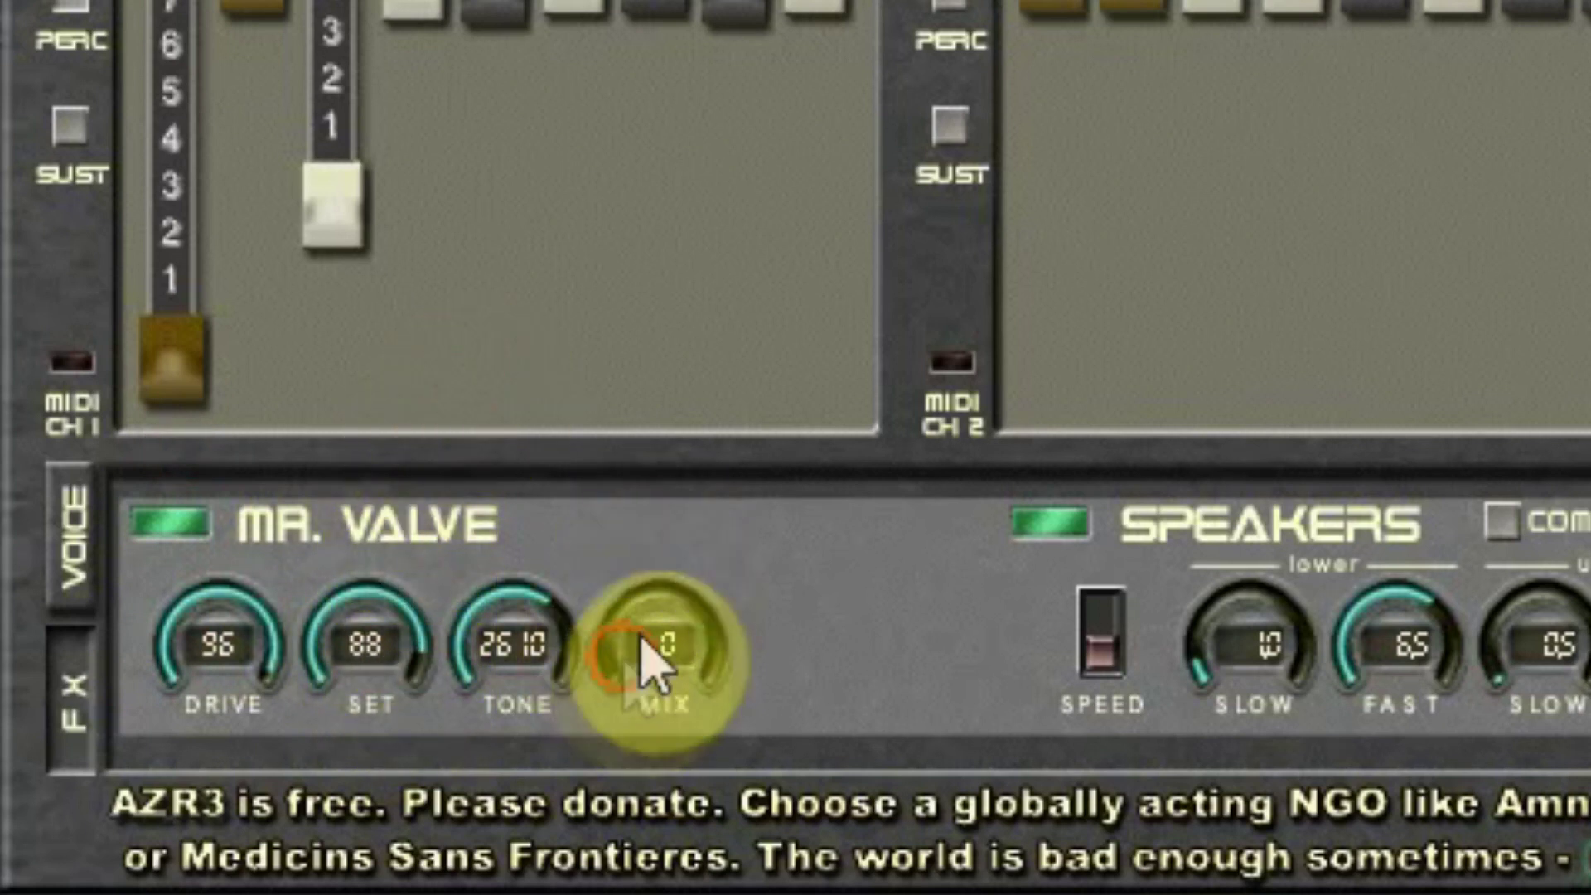
{"action": "left_click_drag", "start_coordinate": [650, 650], "coordinate": [649, 586]}
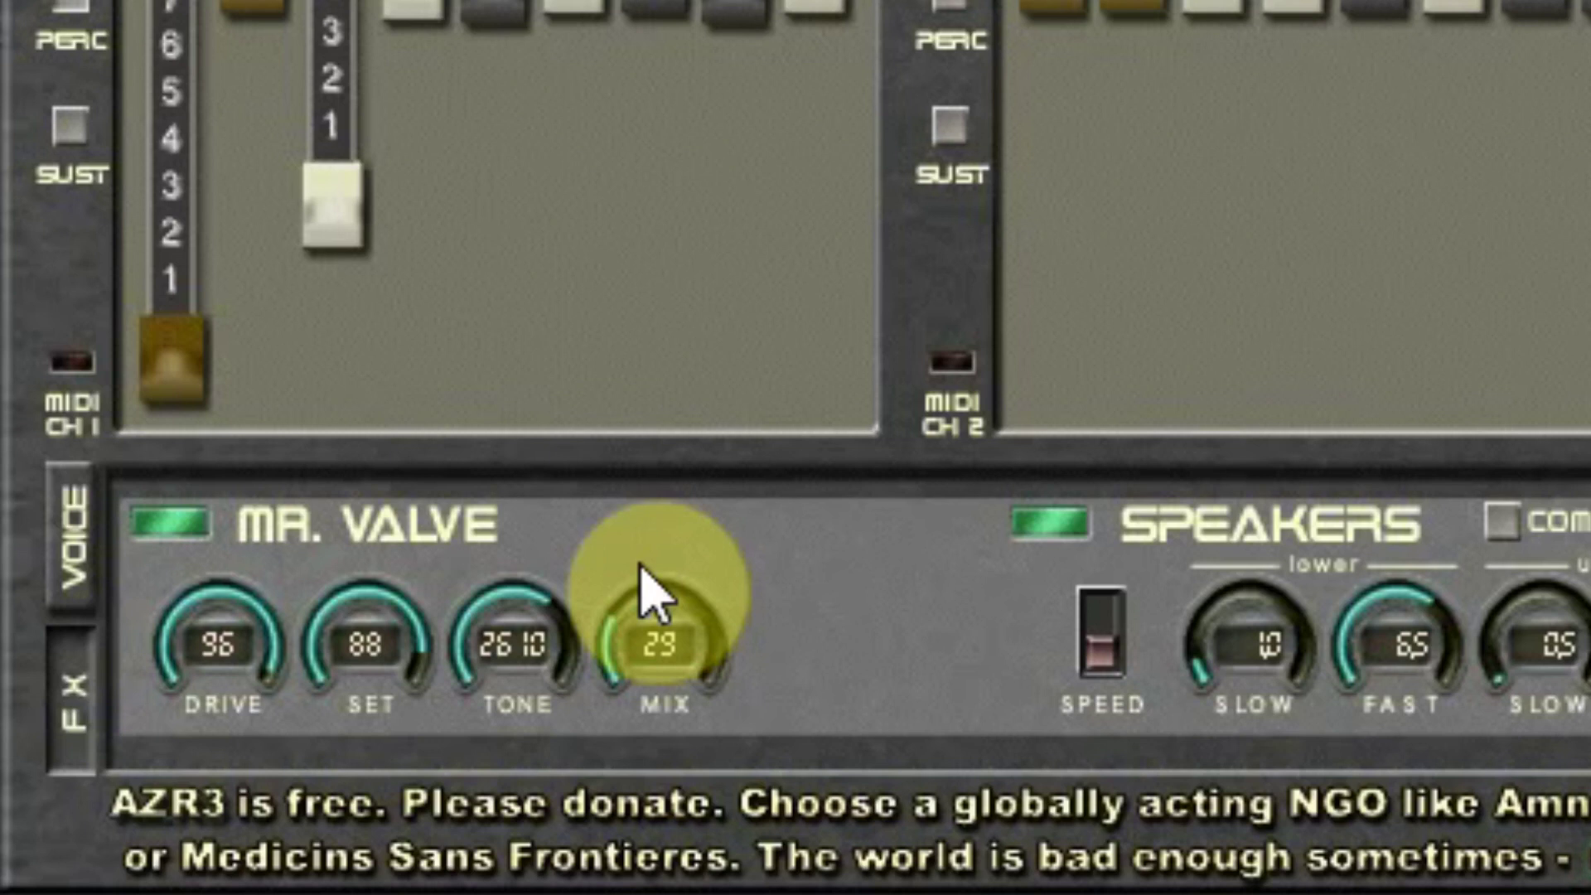
{"action": "left_click", "coordinate": [173, 530]}
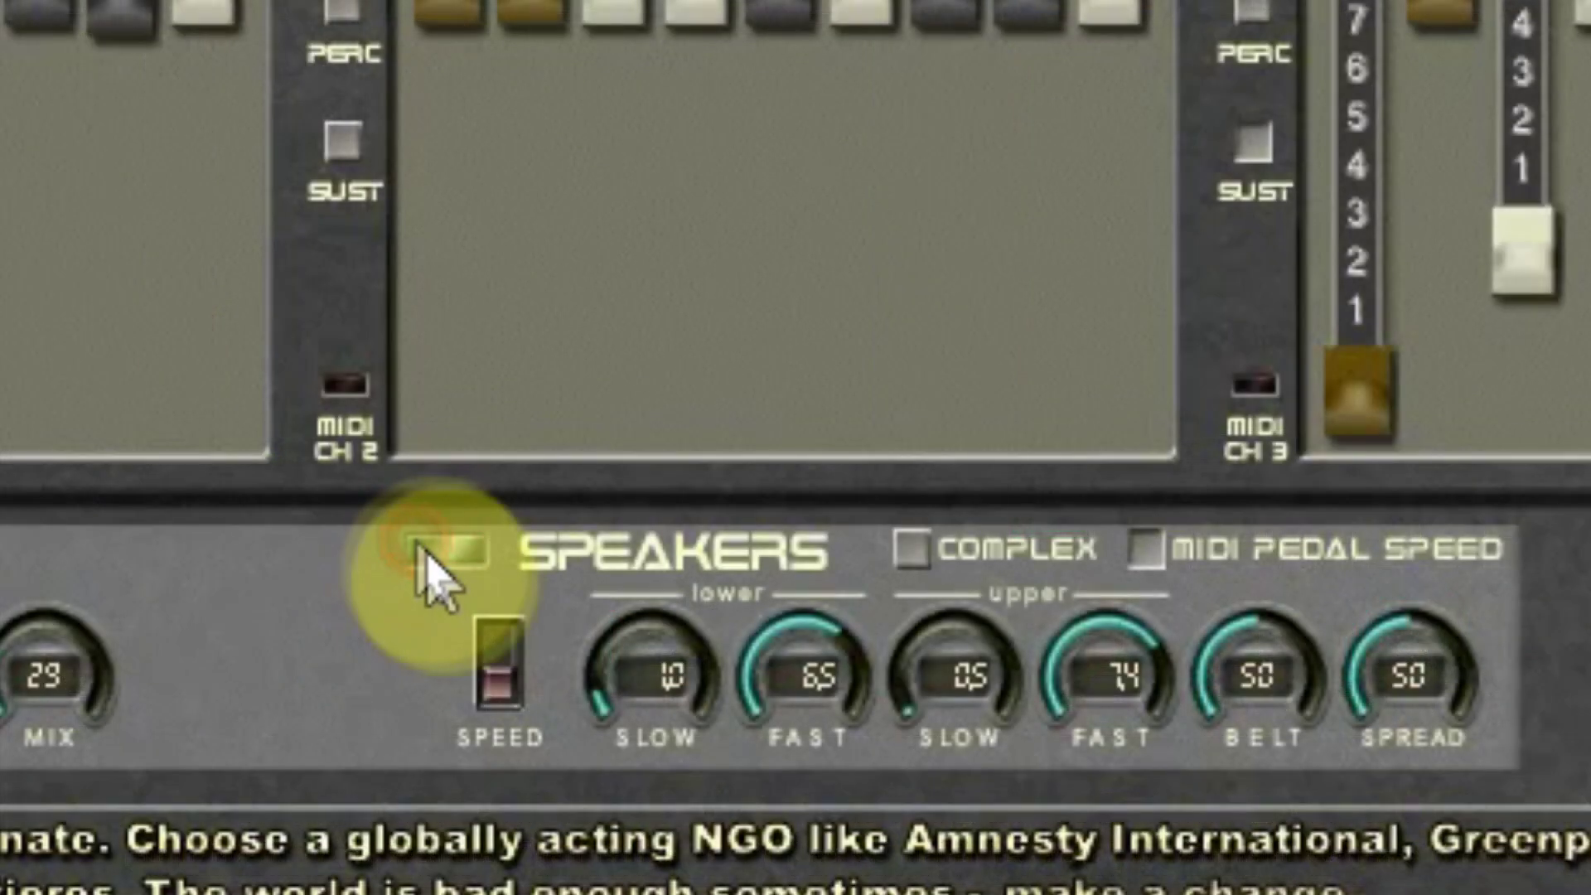
Turn on the rotary speaker, reduce spread to 47, let the MIDI pedal control speed, and switch to fast
{"action": "left_click", "coordinate": [431, 554]}
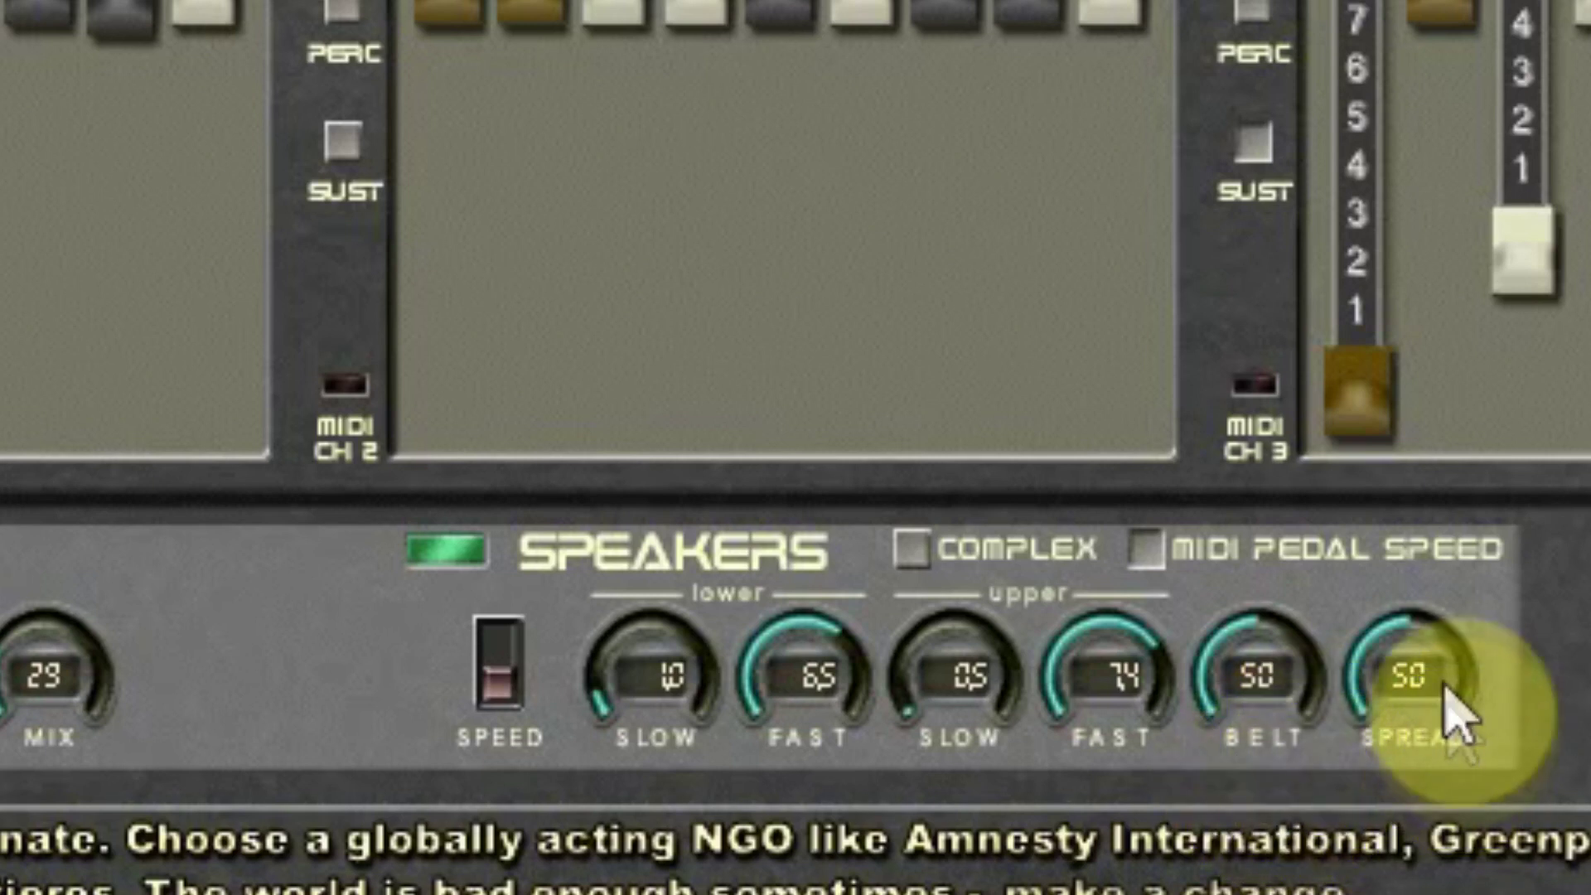
{"action": "mouse_move", "coordinate": [1403, 650]}
{"action": "left_mouse_down"}
{"action": "mouse_move", "coordinate": [1457, 462]}
{"action": "mouse_move", "coordinate": [1385, 658]}
{"action": "mouse_move", "coordinate": [1421, 663]}
{"action": "mouse_move", "coordinate": [1428, 611]}
{"action": "mouse_move", "coordinate": [1404, 655]}
{"action": "left_mouse_up"}
{"action": "left_click", "coordinate": [921, 560]}
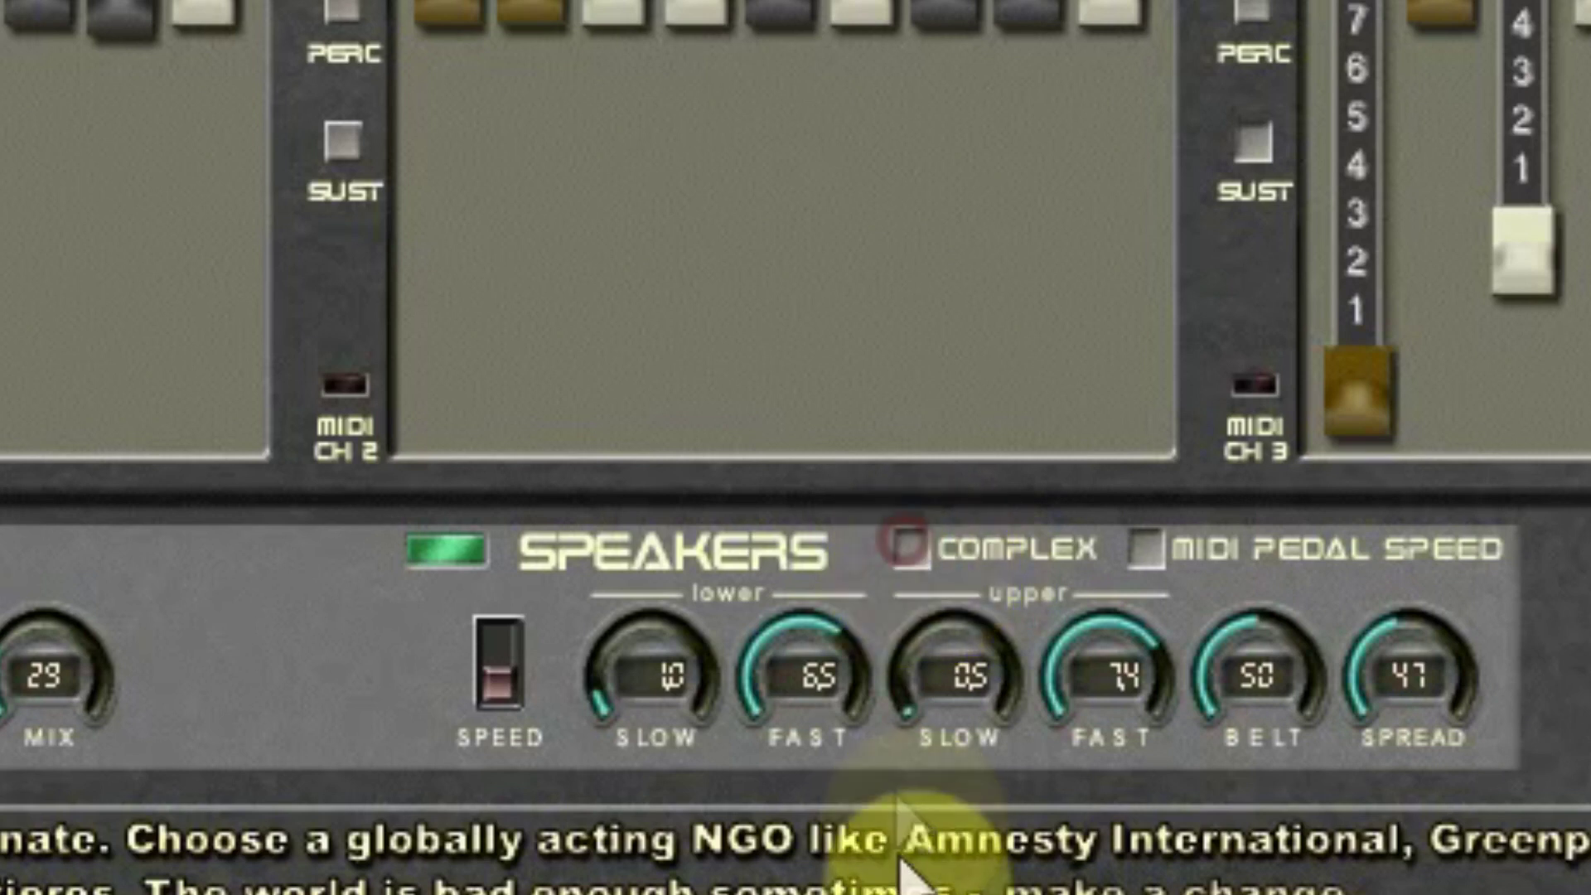
{"action": "left_click", "coordinate": [921, 565]}
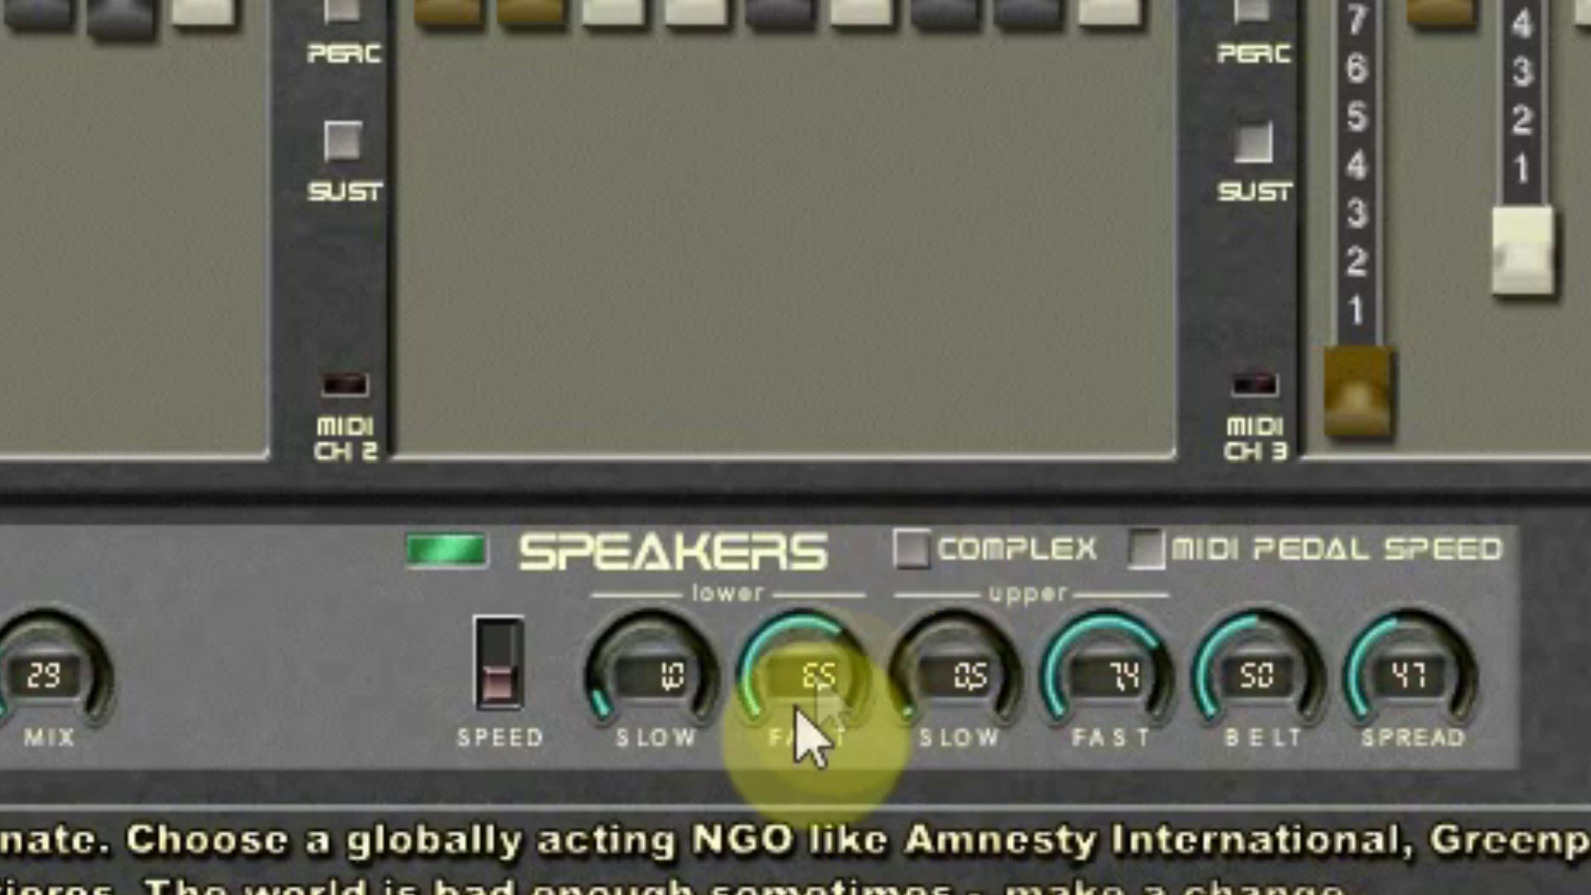
{"action": "left_click", "coordinate": [1146, 551]}
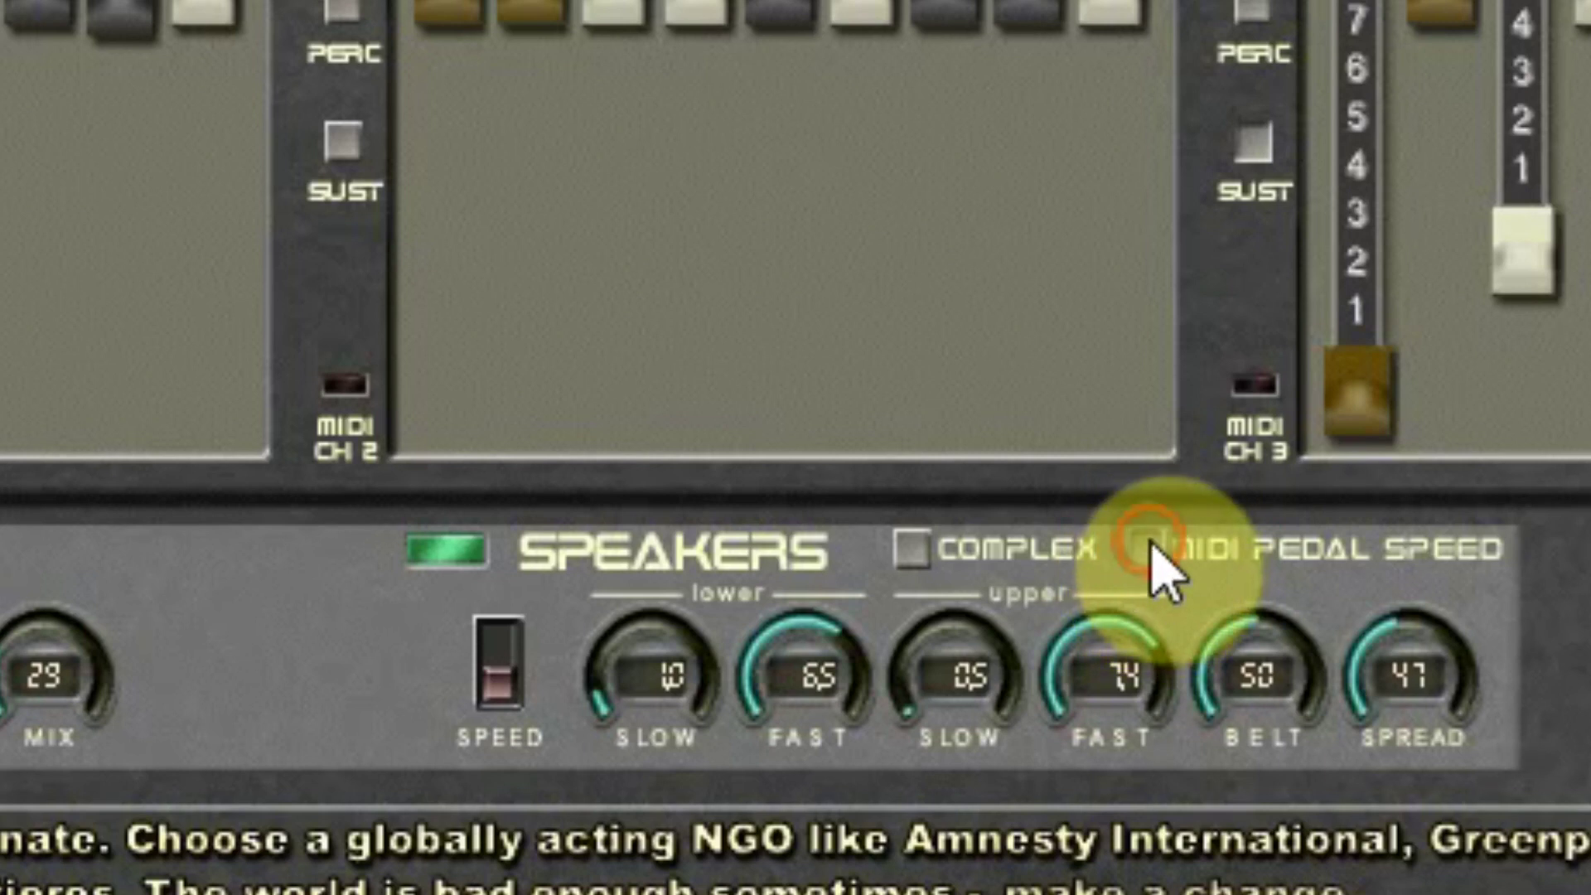
{"action": "left_click", "coordinate": [502, 678]}
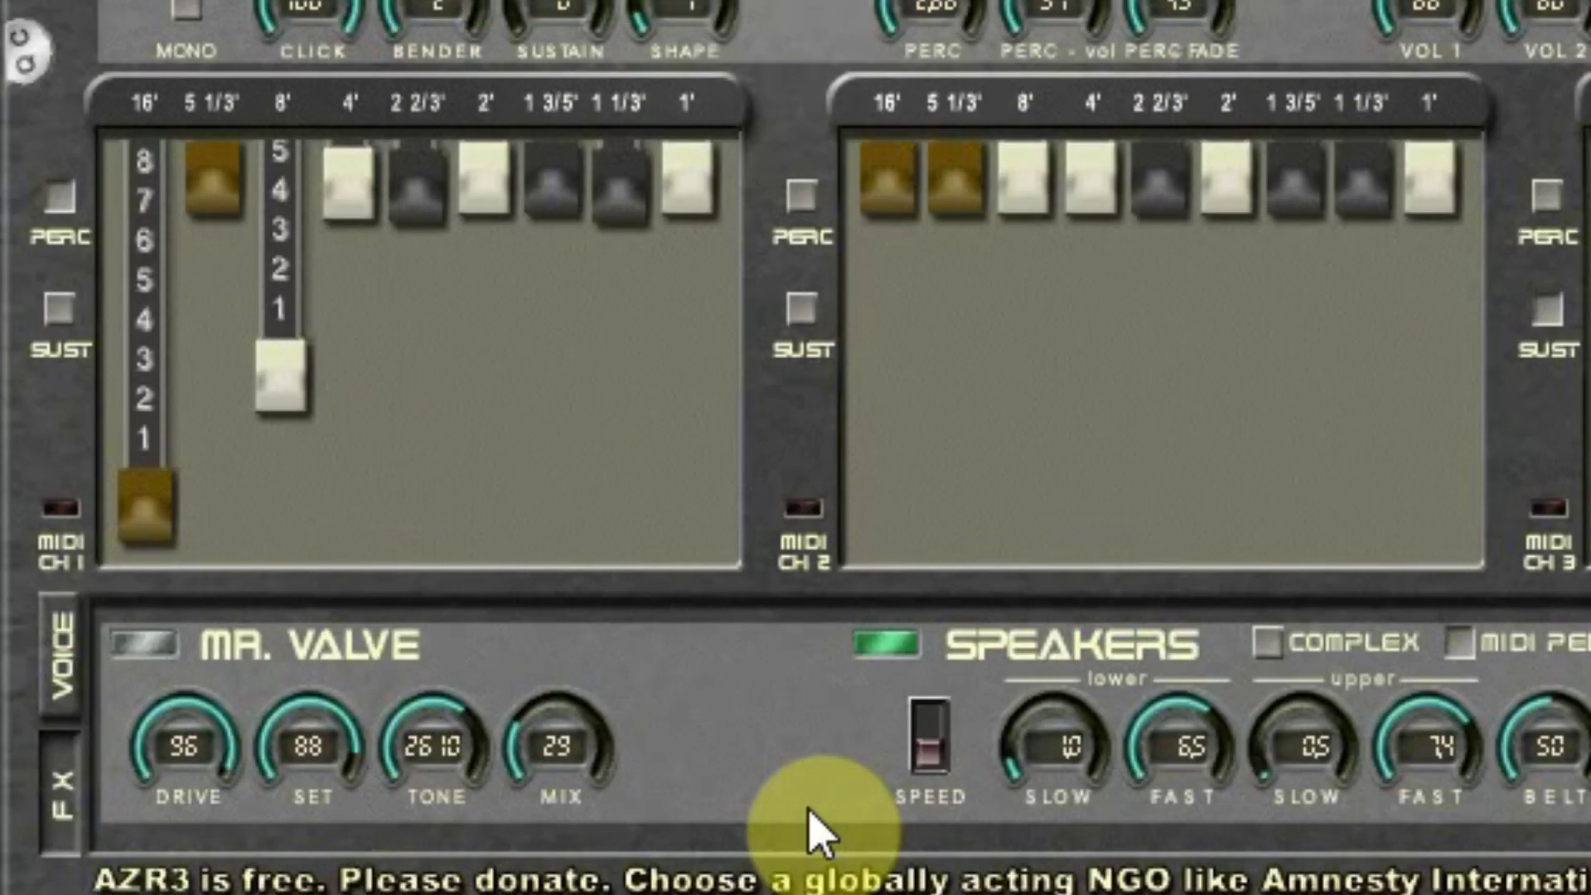
Raise the left vibrato strength, set left vibrato mix to 5, and enable bass pedal MIDI split at C4
{"action": "left_click", "coordinate": [59, 663]}
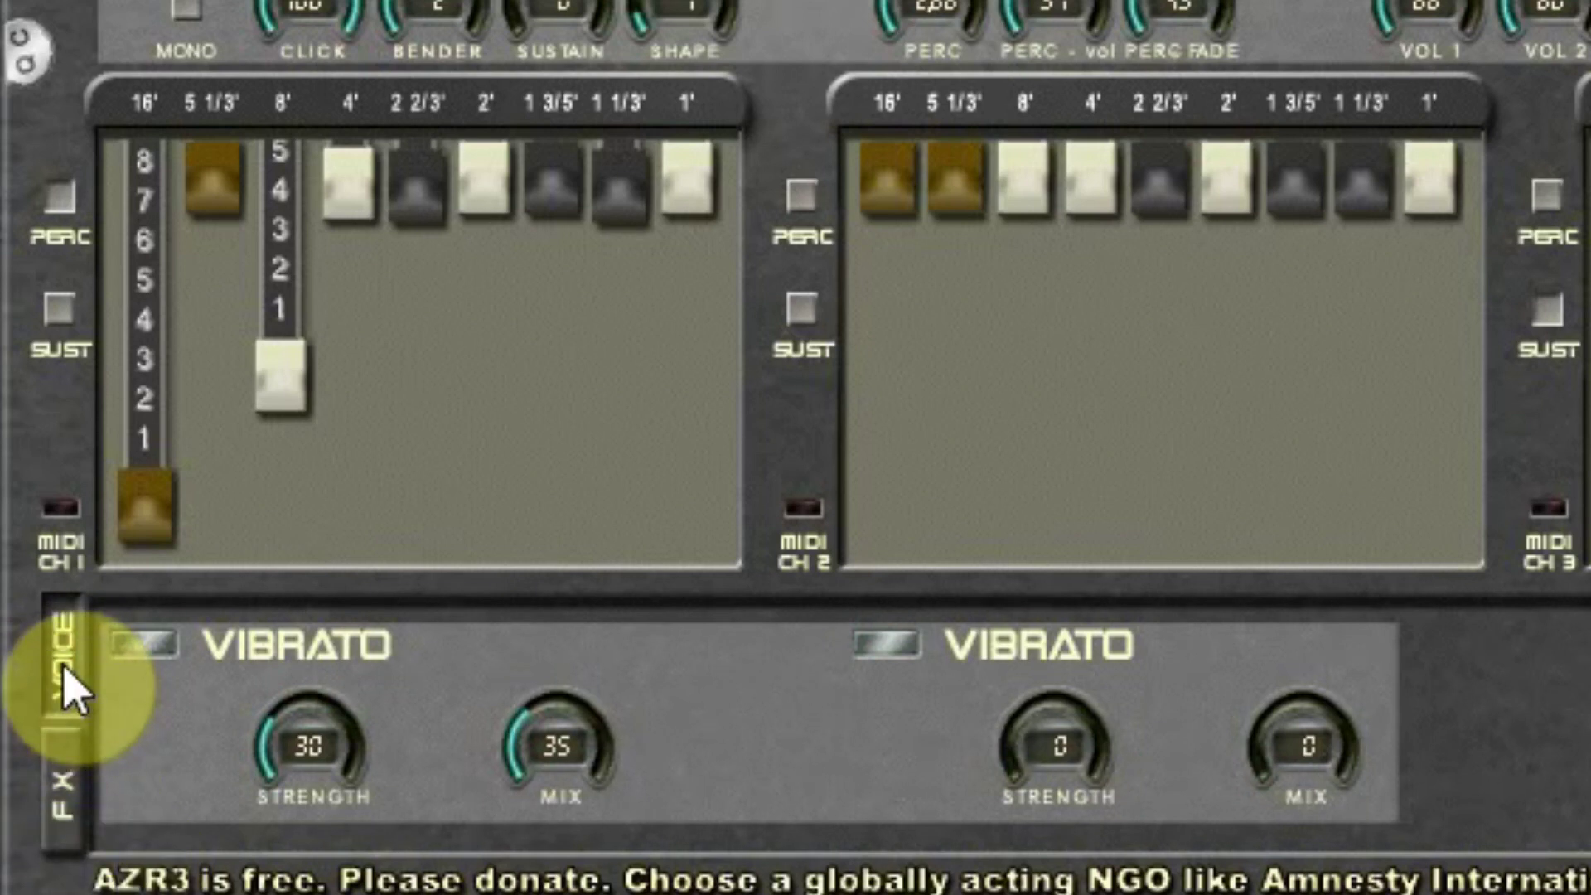
{"action": "mouse_move", "coordinate": [298, 753]}
{"action": "left_mouse_down"}
{"action": "mouse_move", "coordinate": [298, 663]}
{"action": "mouse_move", "coordinate": [285, 734]}
{"action": "left_mouse_up"}
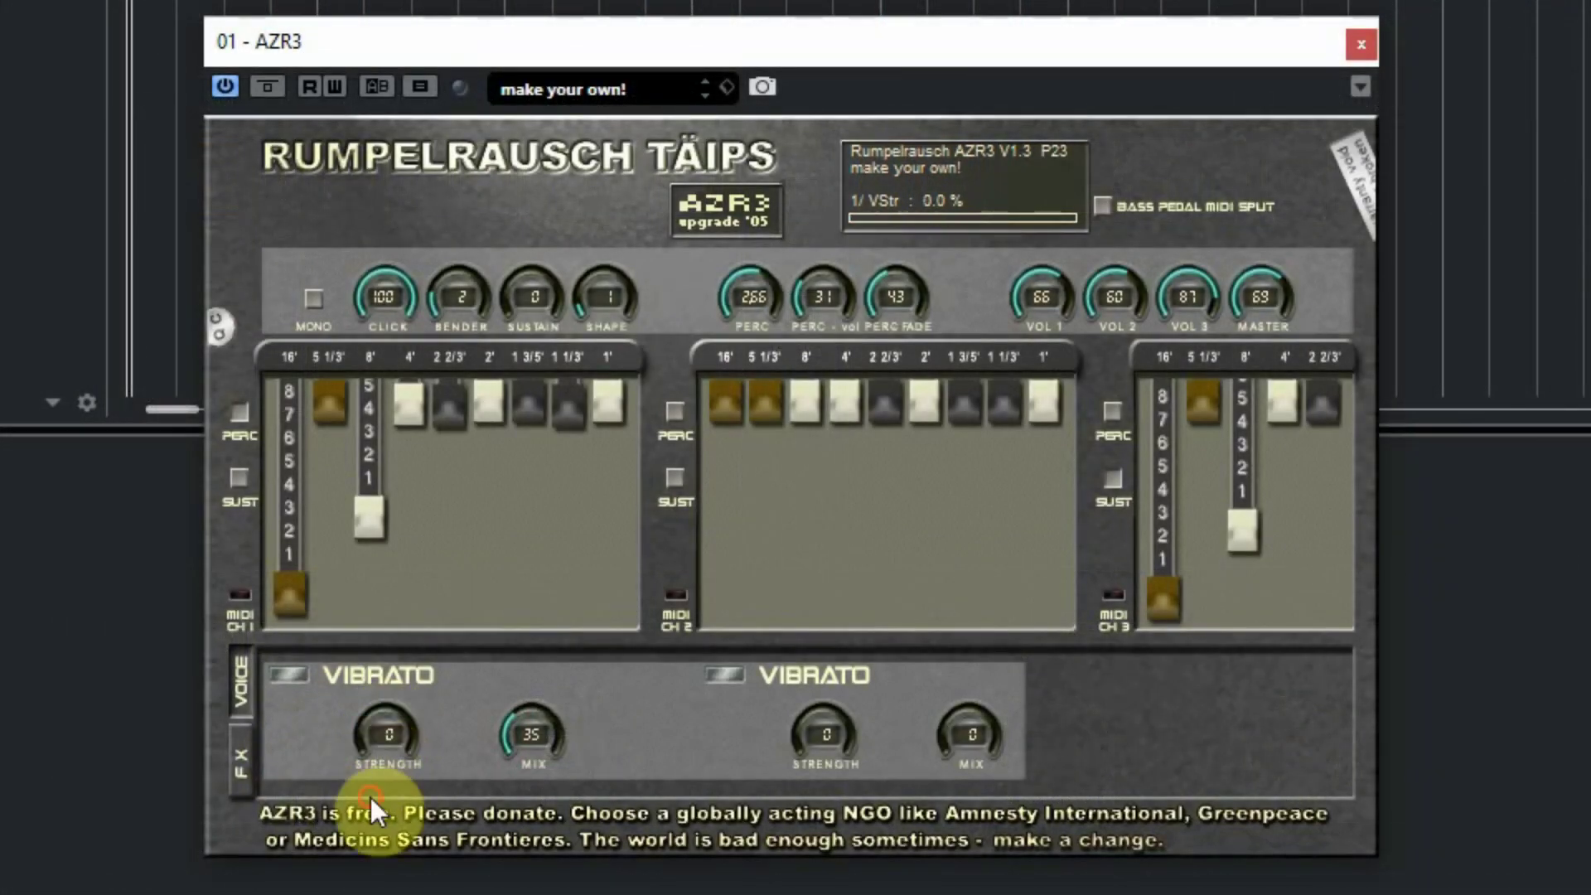
{"action": "left_click_drag", "start_coordinate": [523, 731], "coordinate": [513, 777]}
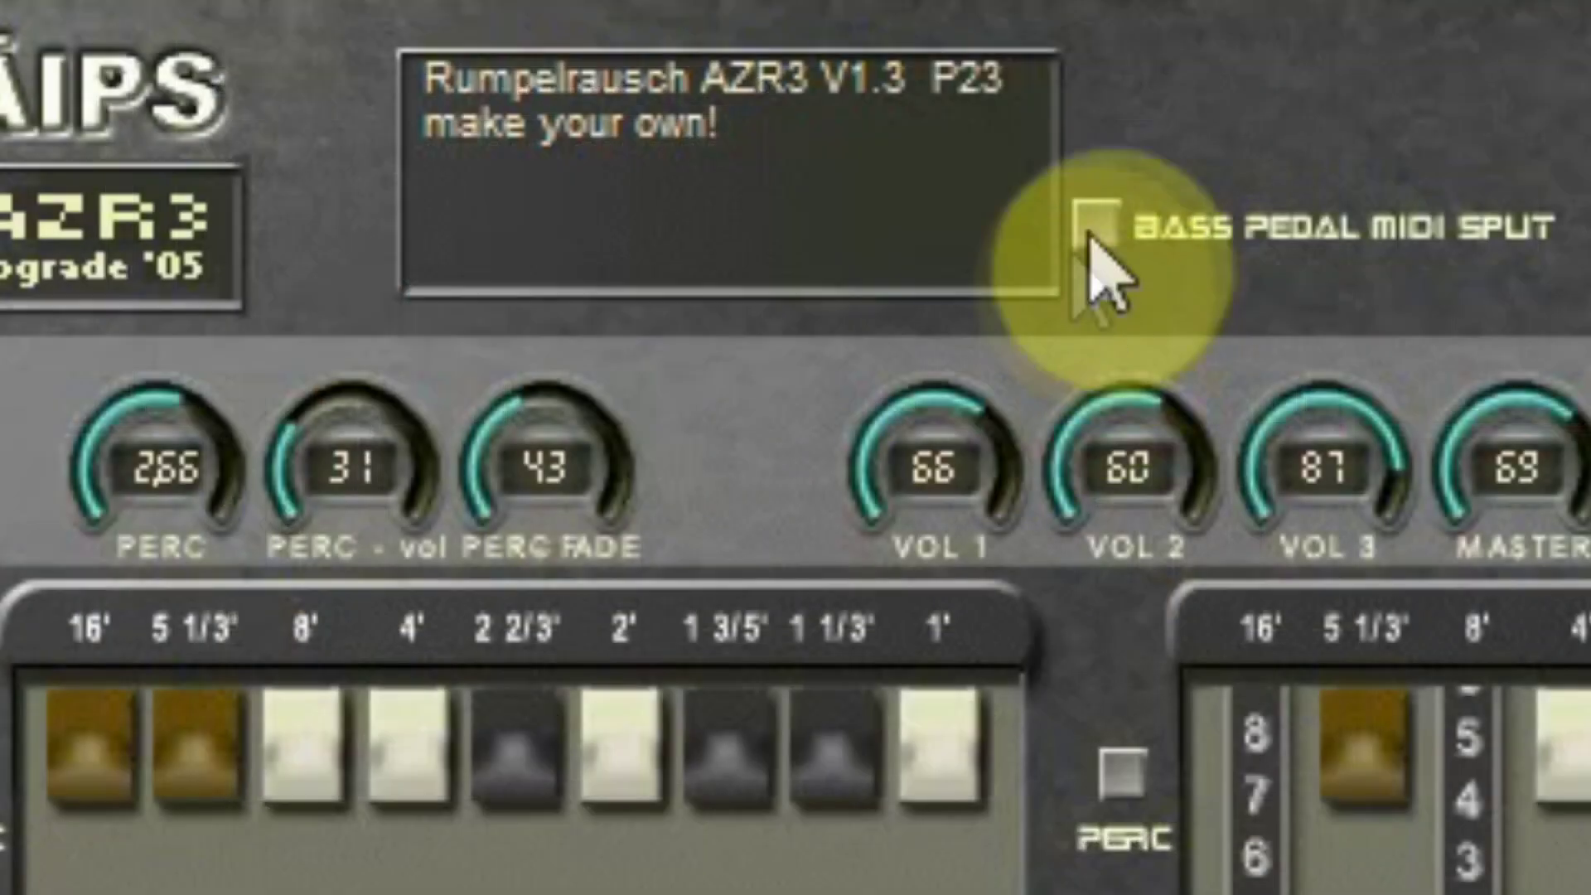
{"action": "left_click", "coordinate": [1088, 240]}
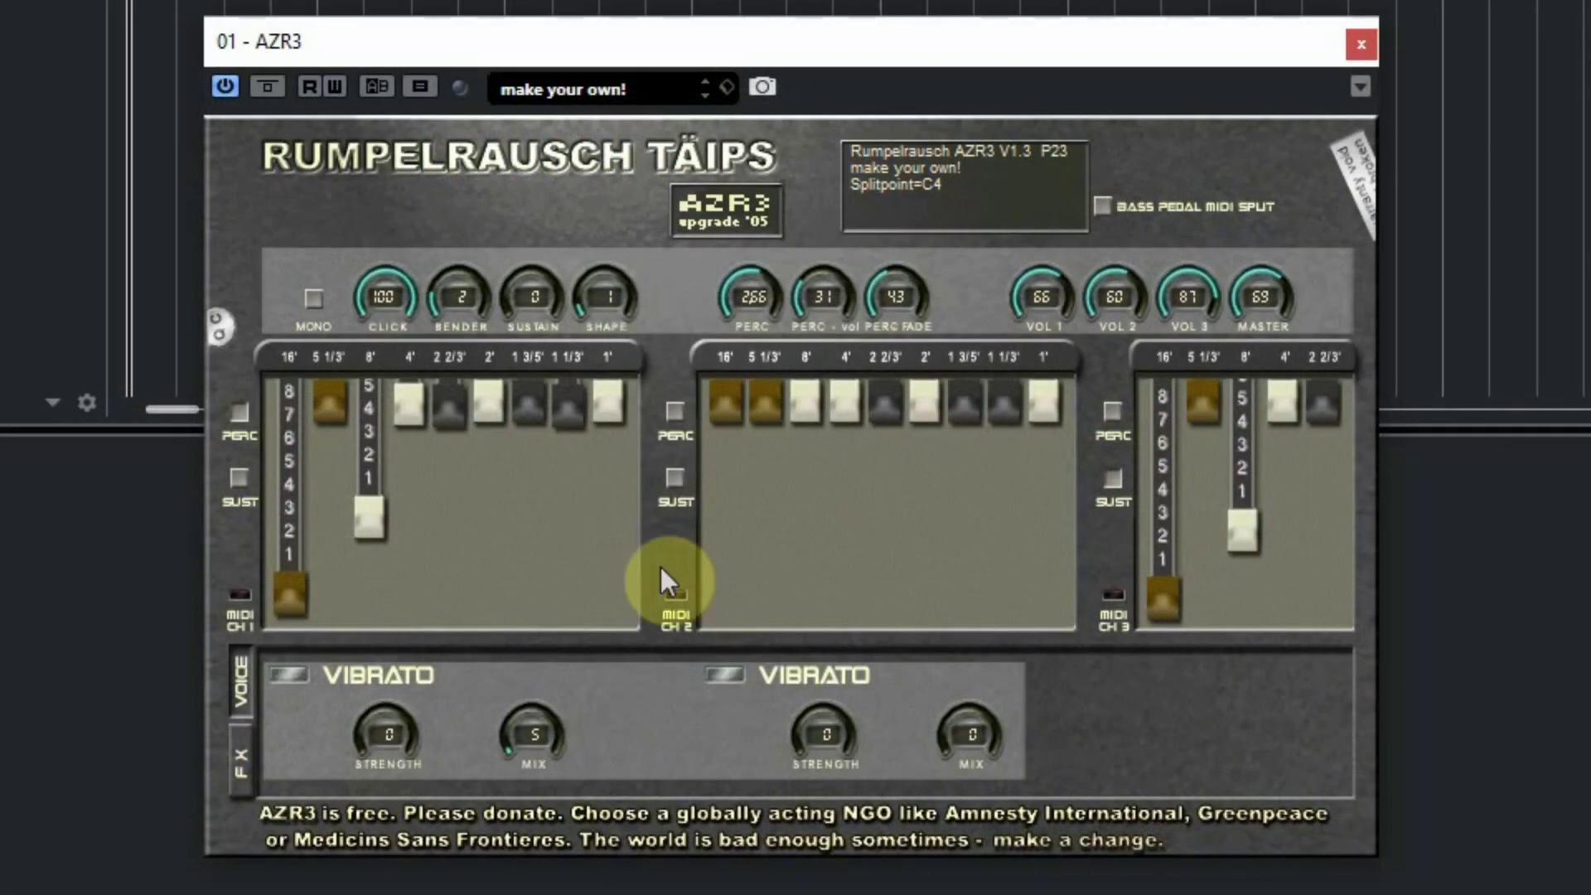
Pick 'muddy moods SPLIT' from the AZR3 preset list, replacing 'make your own!'
{"action": "left_click", "coordinate": [618, 96]}
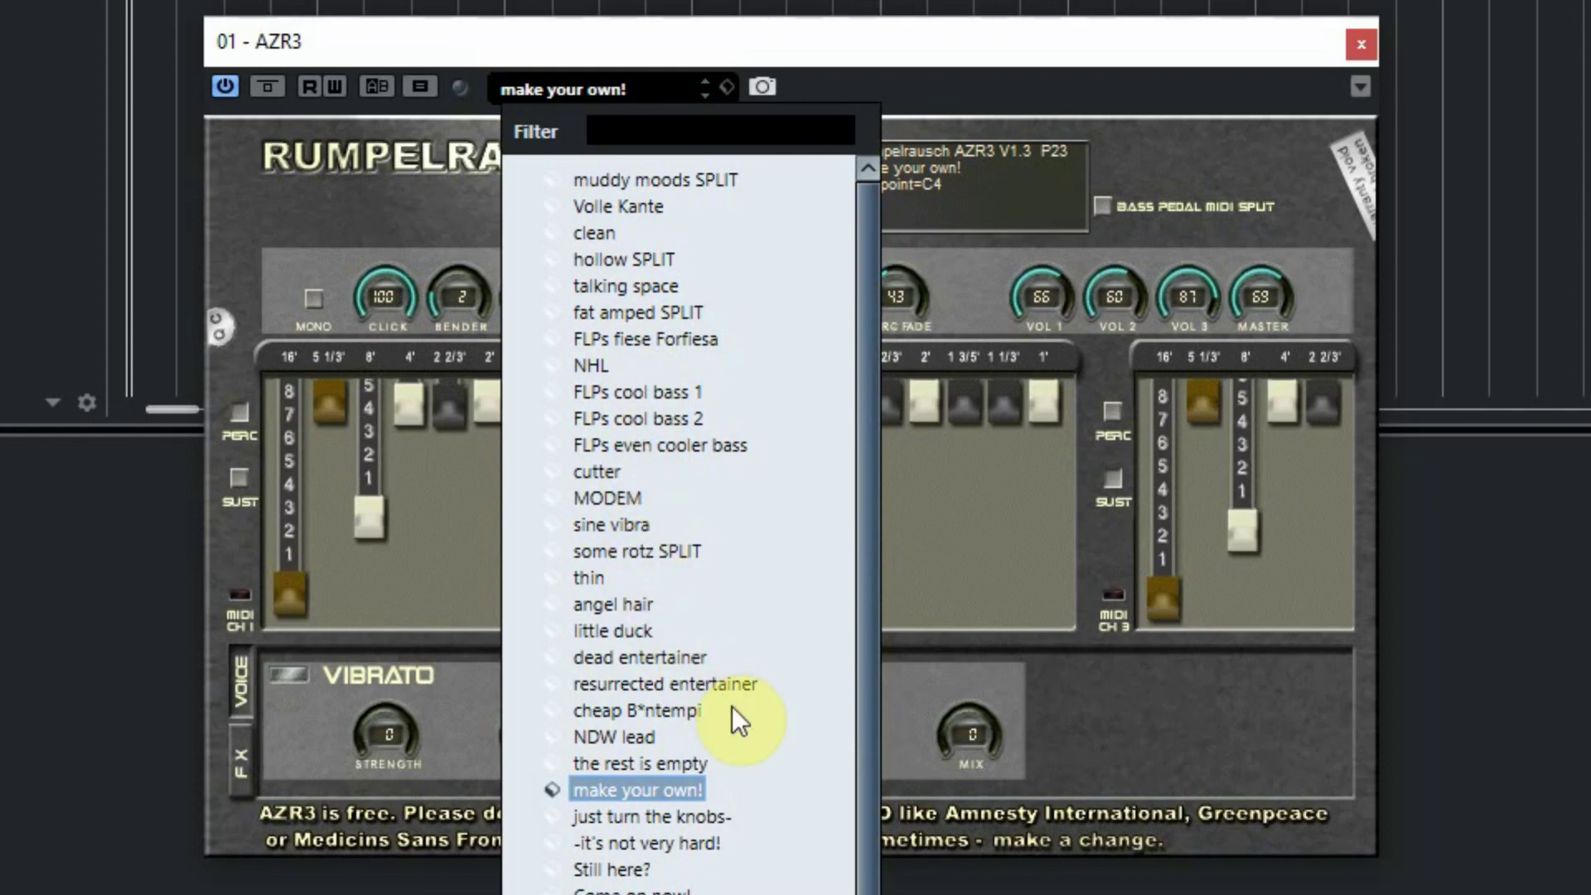
{"action": "left_click", "coordinate": [635, 176]}
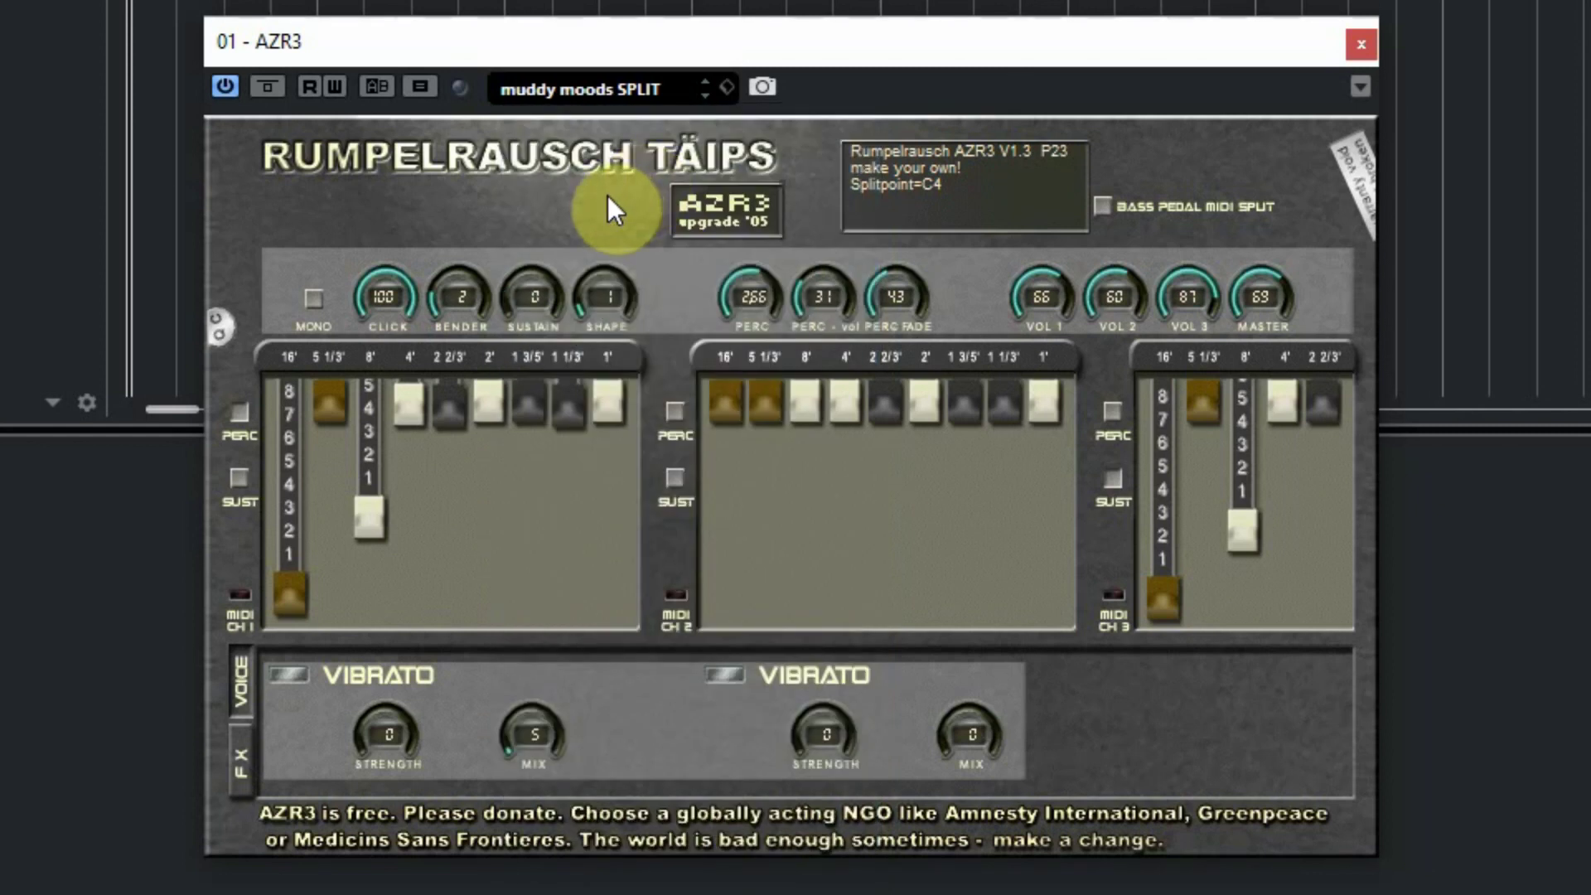